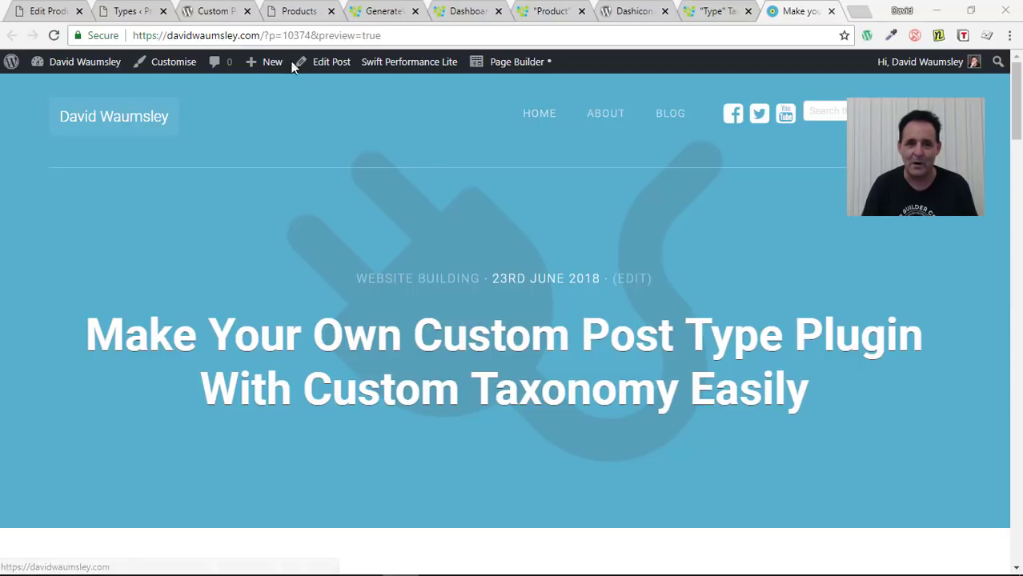
Step: View the cupcake Products page on the site and the Custom Post Type UI plugin page on WordPress.org
left_click(301, 12)
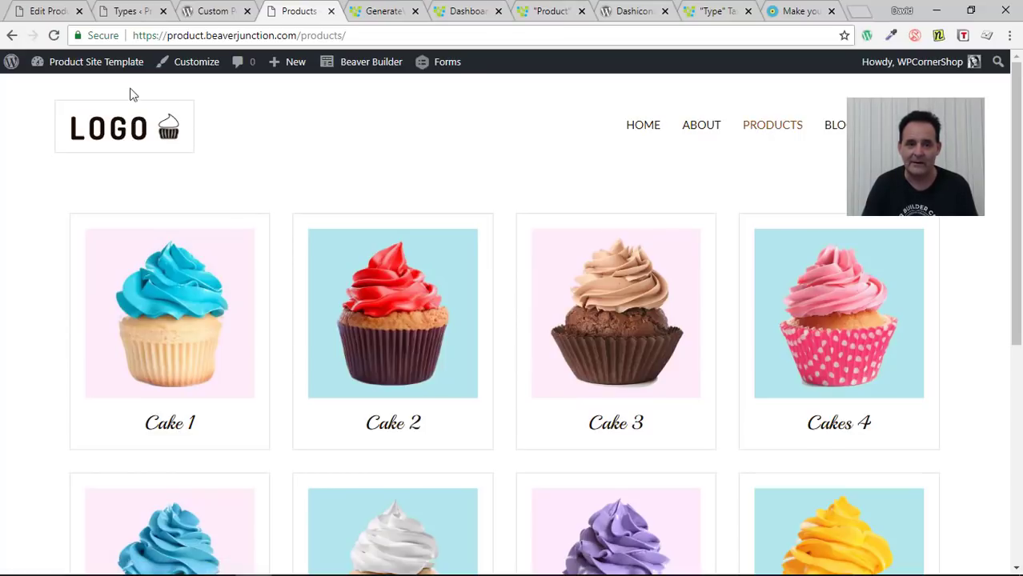
left_click(209, 13)
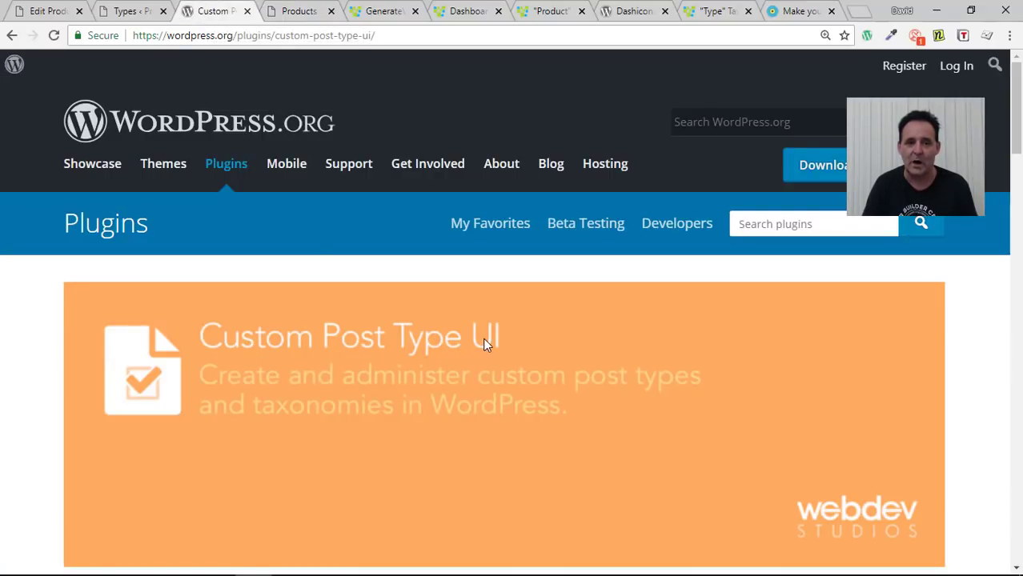
Step: Examine the Cake 8 product's edit screen, including its types and custom fields, and the Types taxonomy screen
left_click(40, 14)
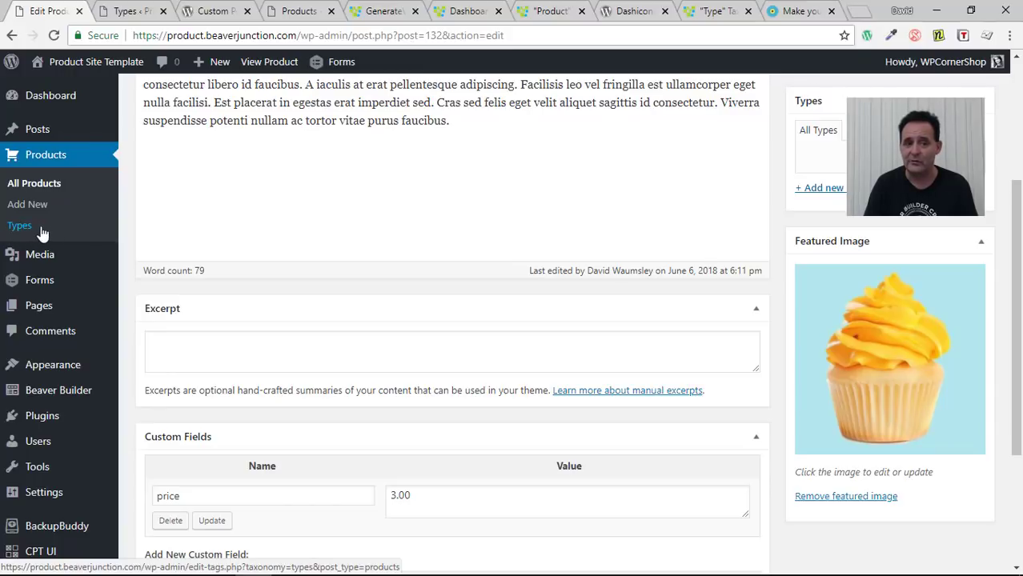
left_click(120, 12)
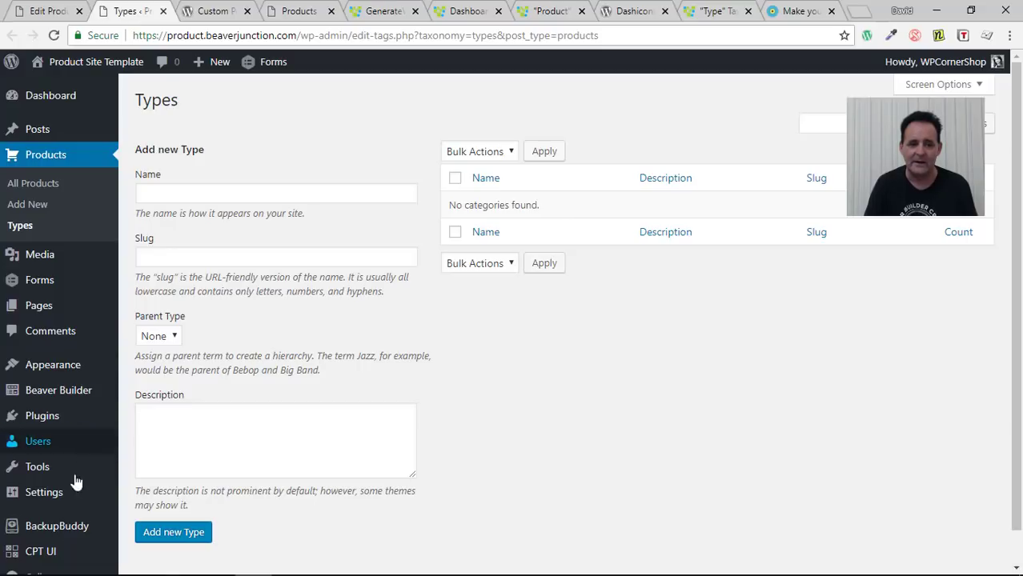
mouse_move(24, 553)
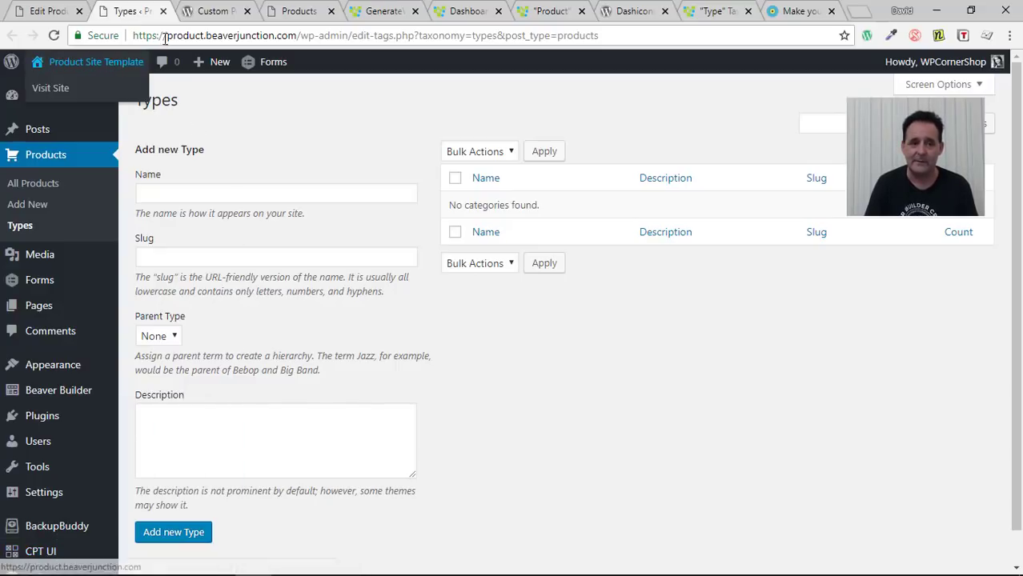
left_click(48, 10)
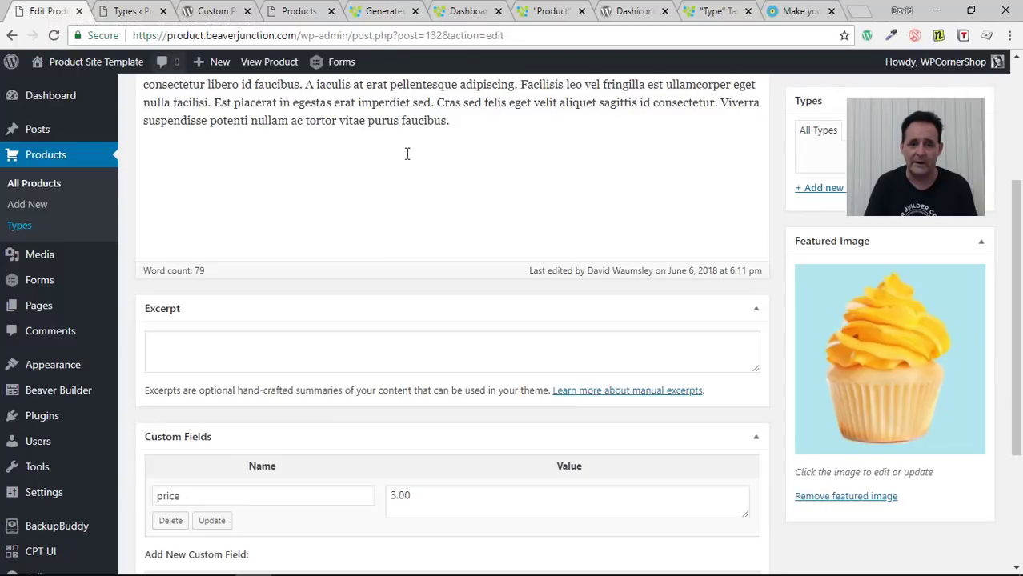
scroll(472, 229, "up", 3)
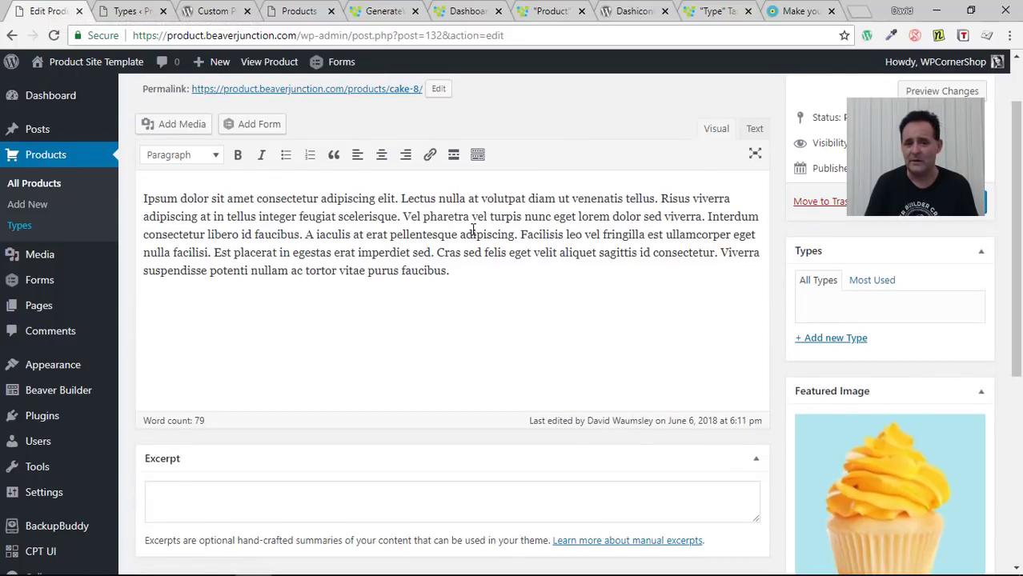
scroll(472, 229, "down", 4)
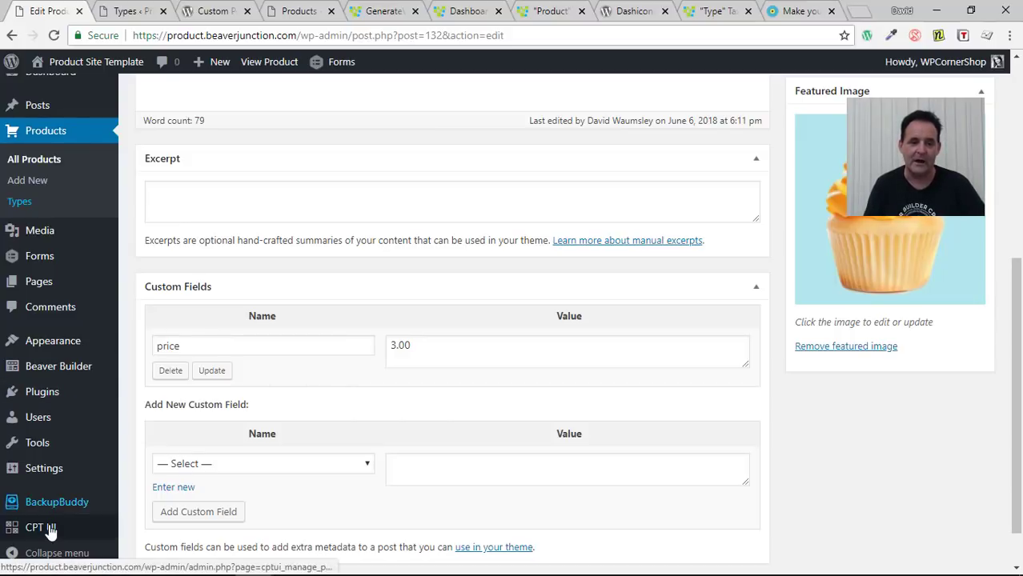
mouse_move(50, 531)
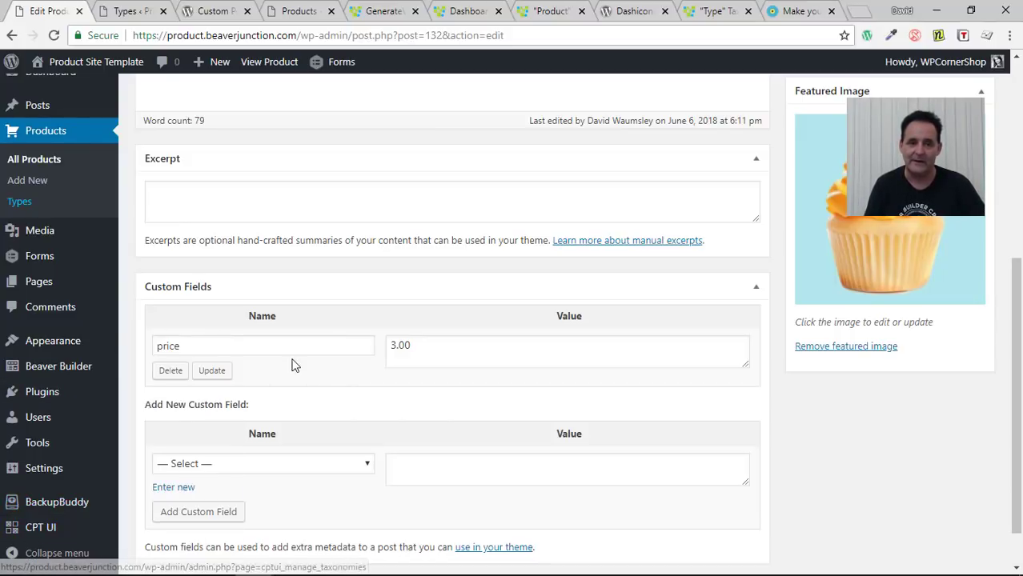
scroll(292, 365, "up", 5)
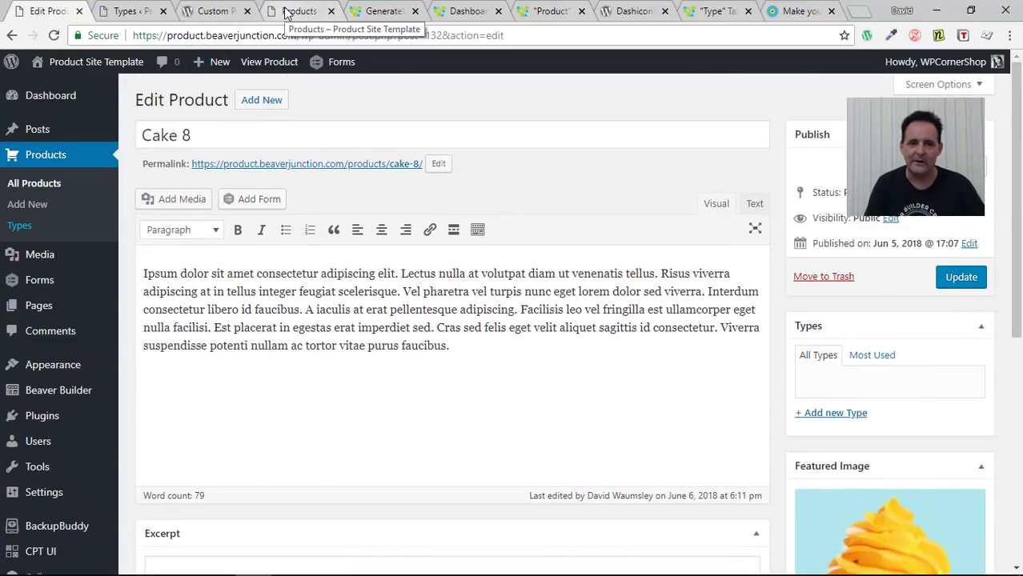
Step: Look over the content generators offered on the GenerateWP home page
left_click(373, 11)
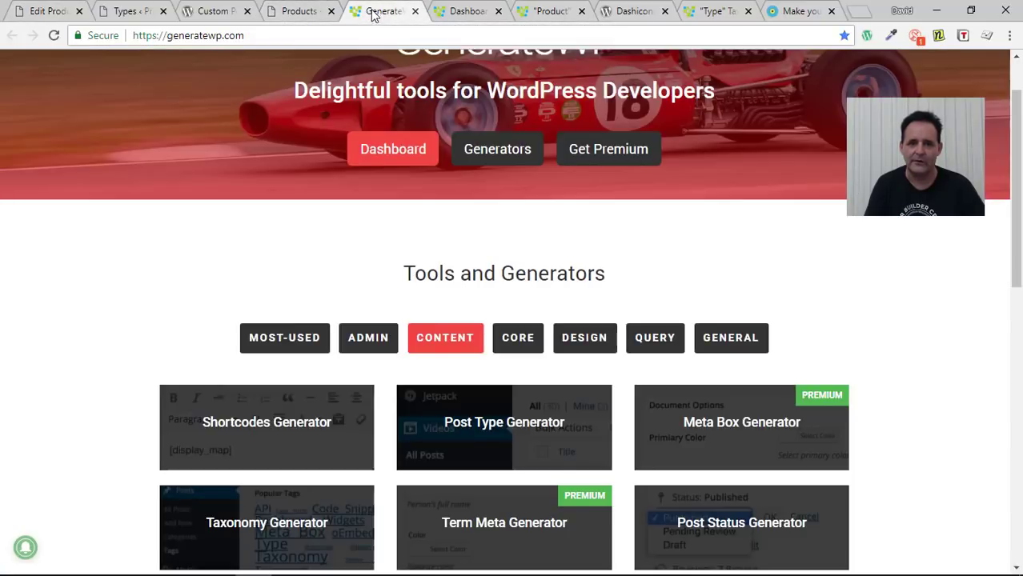
scroll(528, 154, "up", 1)
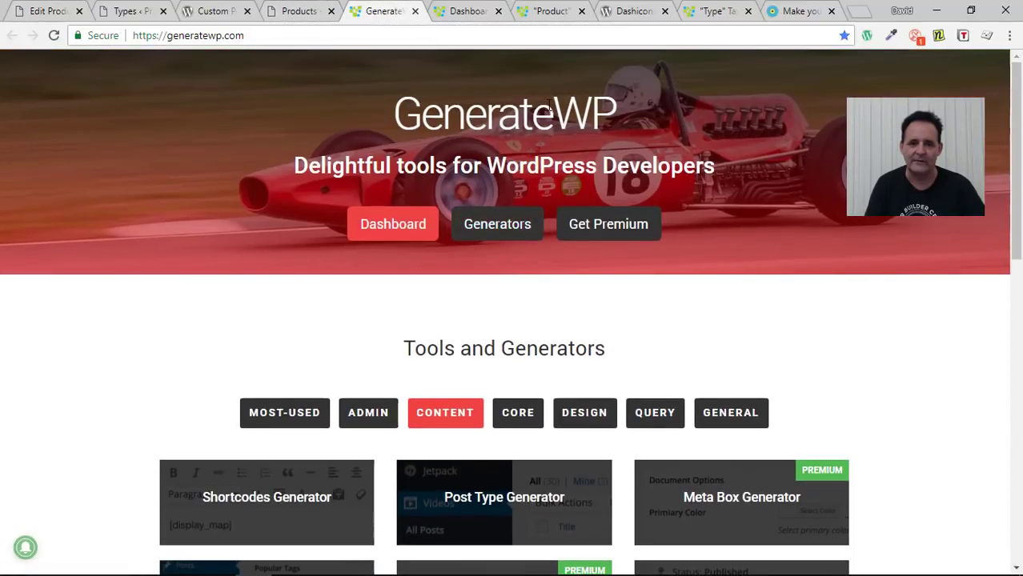
scroll(727, 118, "down", 1)
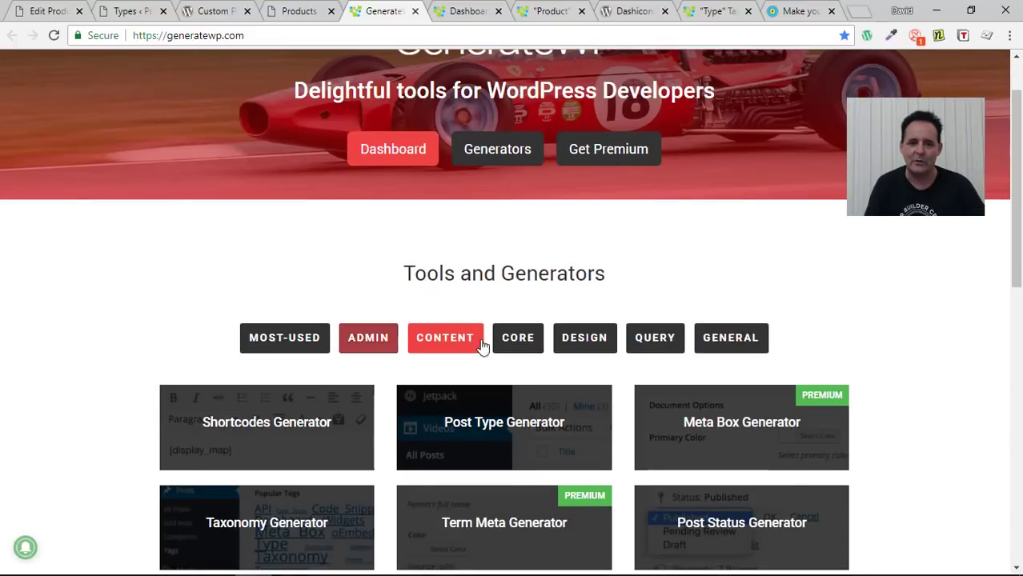
scroll(377, 313, "down", 2)
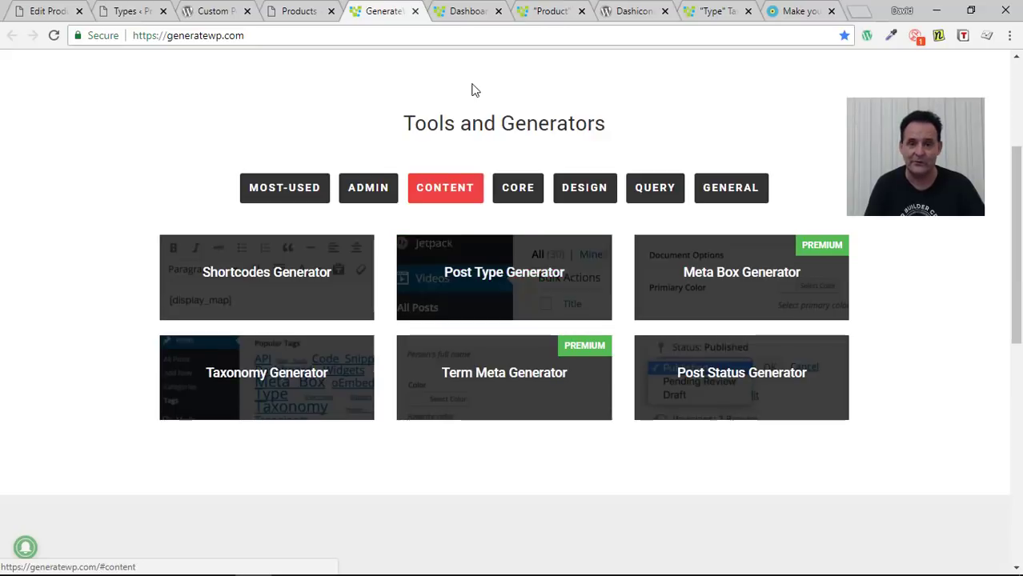
Step: Read the custom post type plugin article from its introduction through the reasons list to The Code Snippets section
left_click(789, 12)
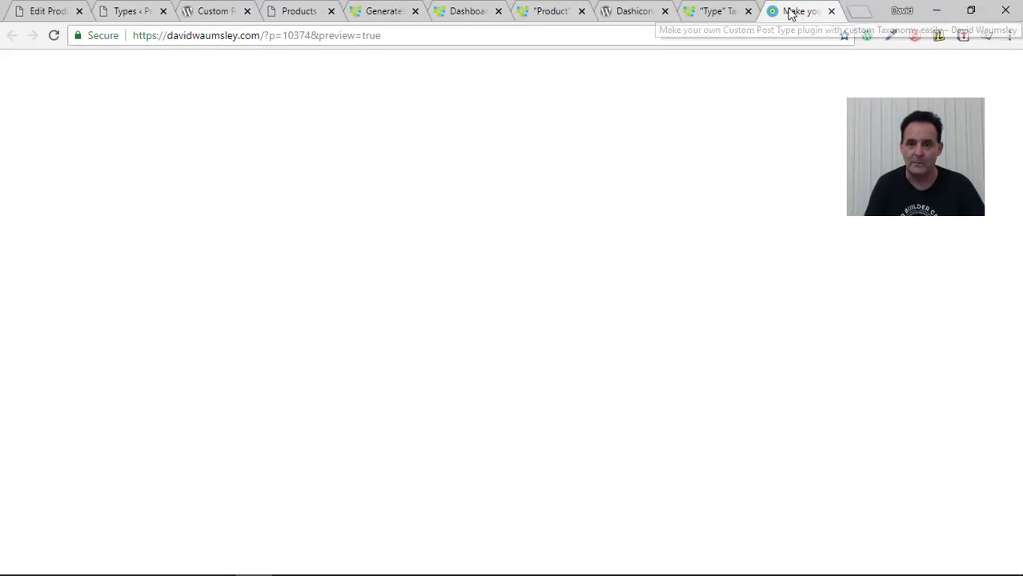
scroll(648, 222, "down", 4)
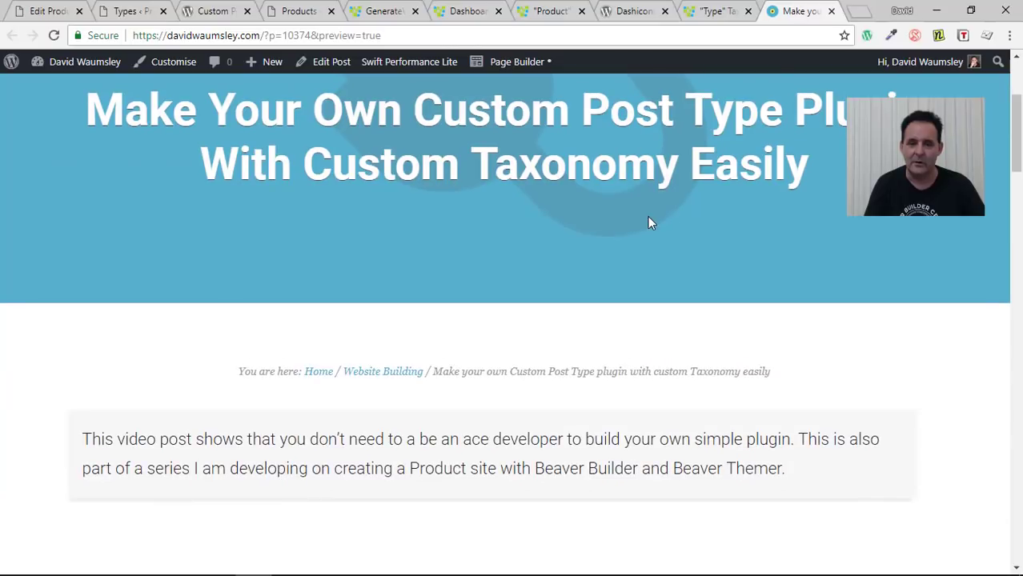
scroll(648, 224, "down", 2)
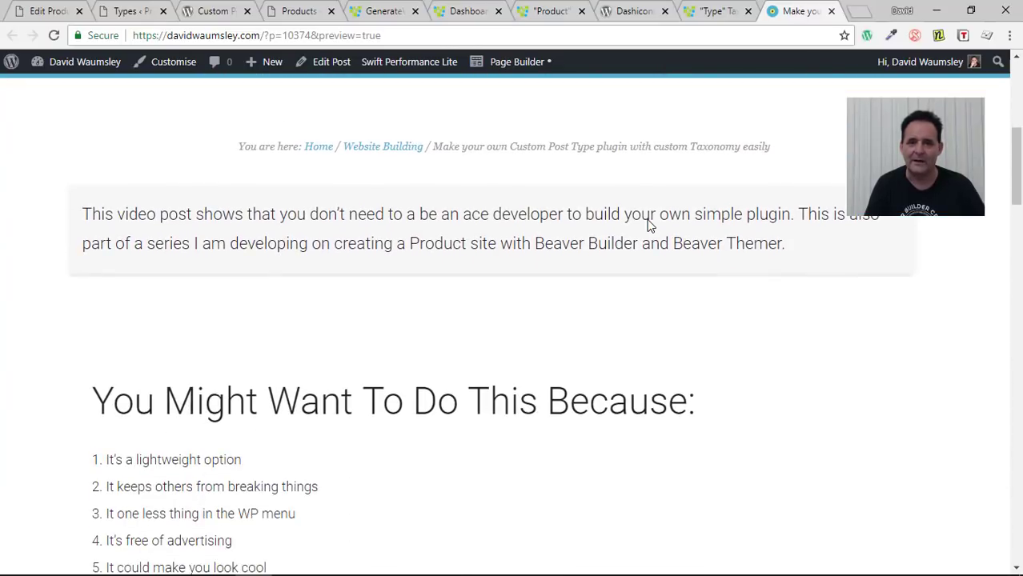
scroll(649, 224, "down", 2)
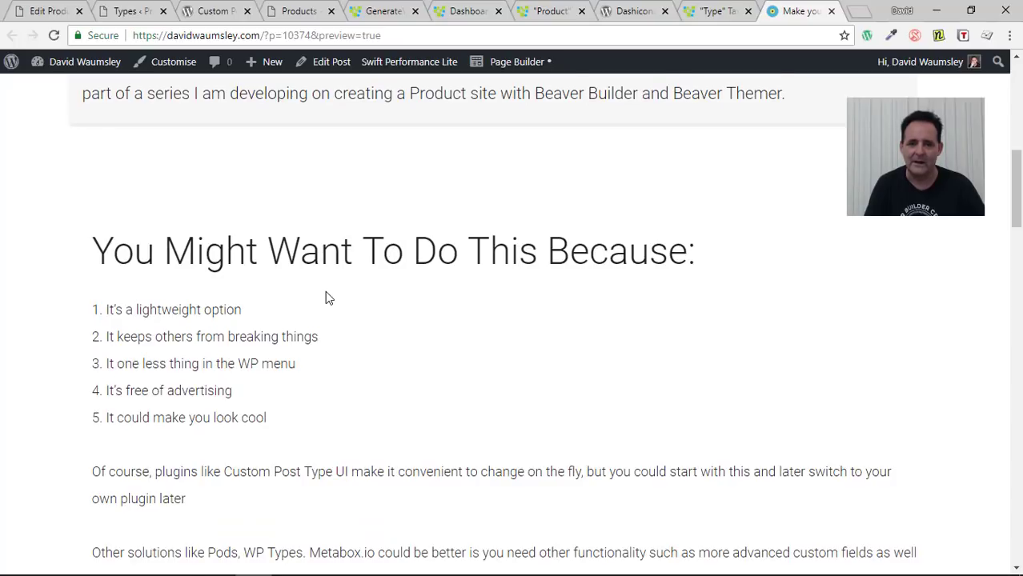
scroll(328, 298, "down", 1)
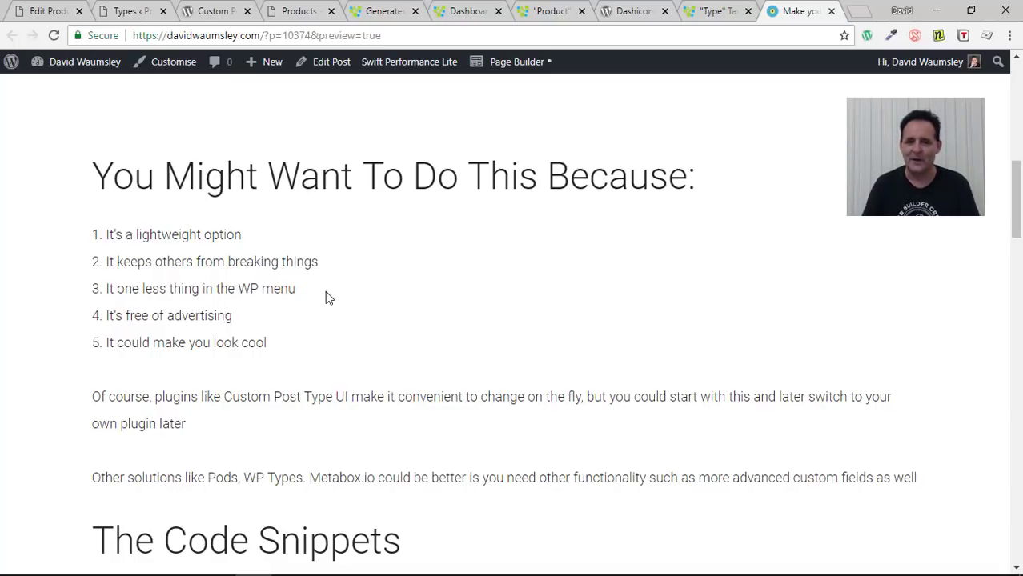
scroll(631, 284, "down", 5)
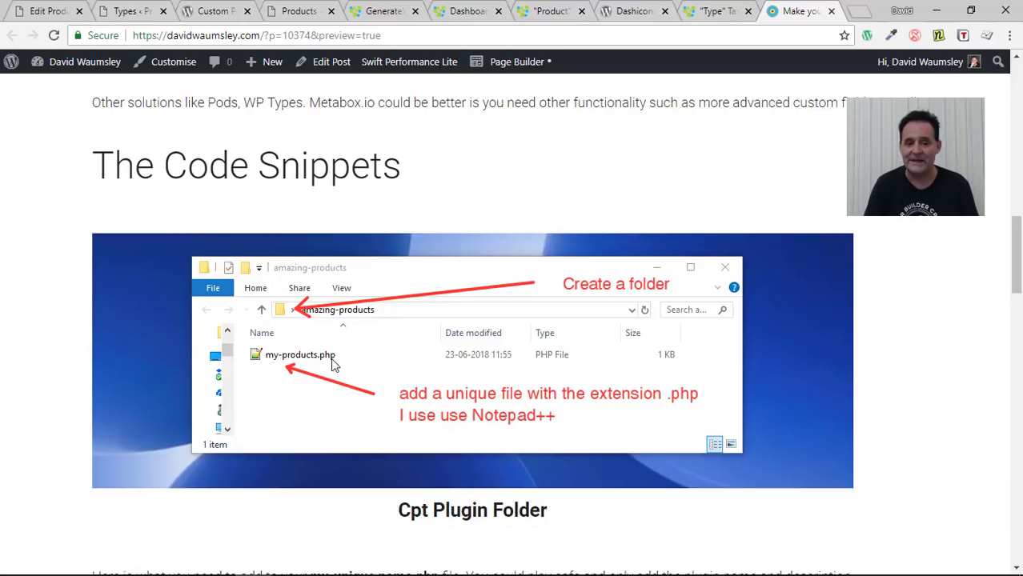
Step: Open my-products.php from the amazing-products folder on the desktop in Notepad++
left_click(936, 10)
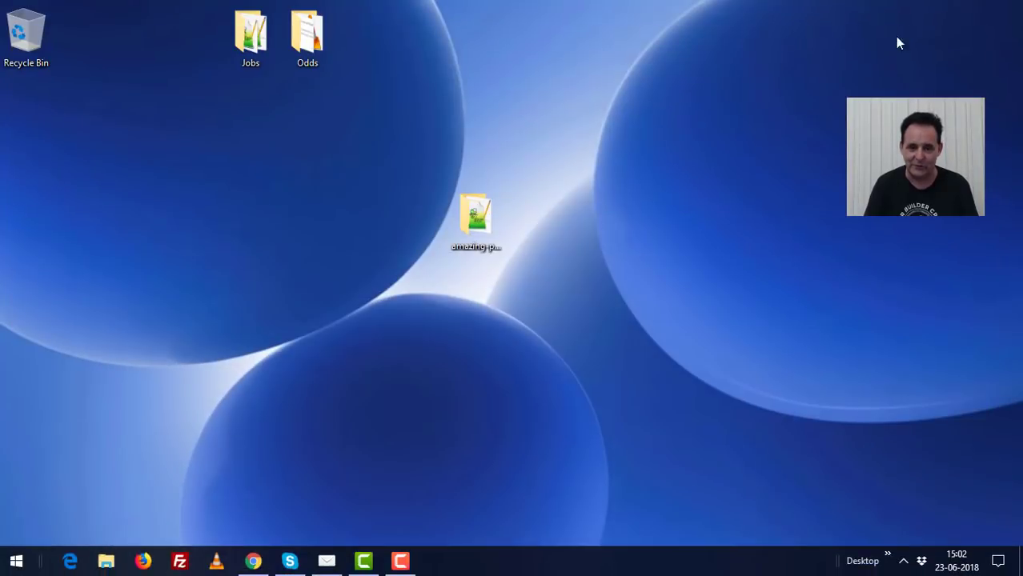
double_click(476, 224)
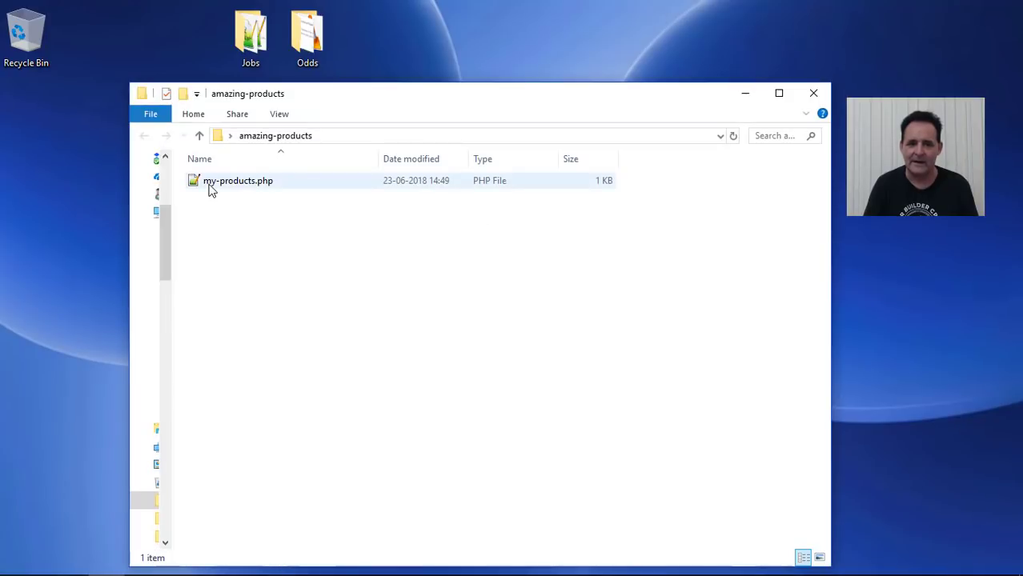
left_click(250, 190)
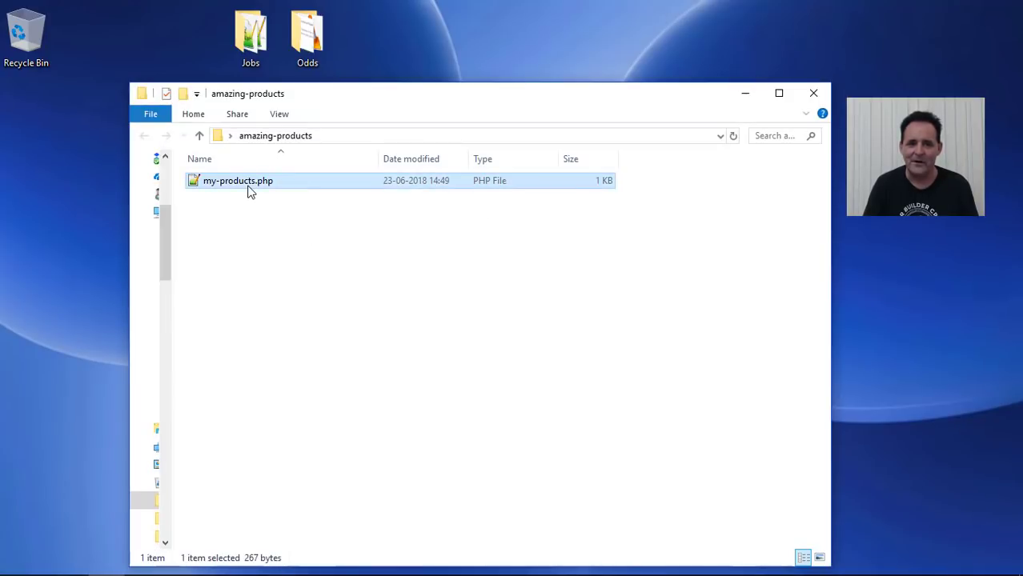
double_click(249, 190)
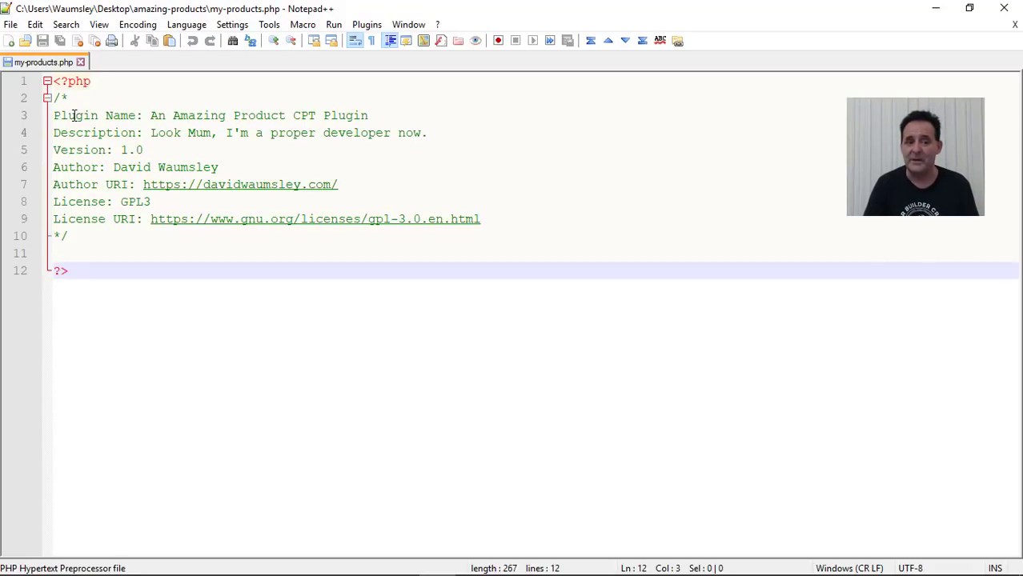
Step: Examine the plugin name and description lines in my-products.php and the empty line before the closing PHP tag
left_click_drag(446, 134, 48, 122)
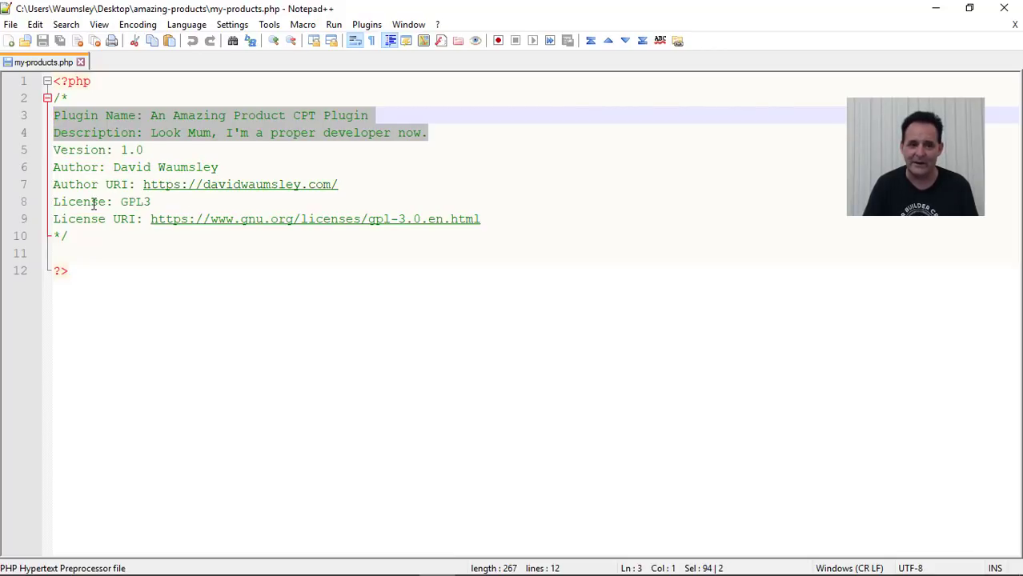
left_click(360, 132)
left_click_drag(430, 141, 60, 116)
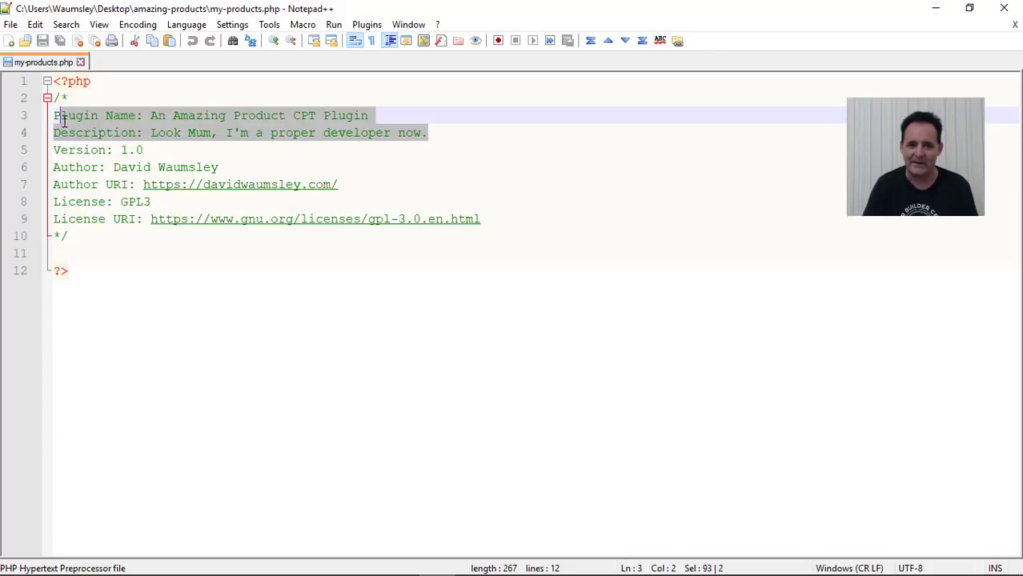
left_click(934, 8)
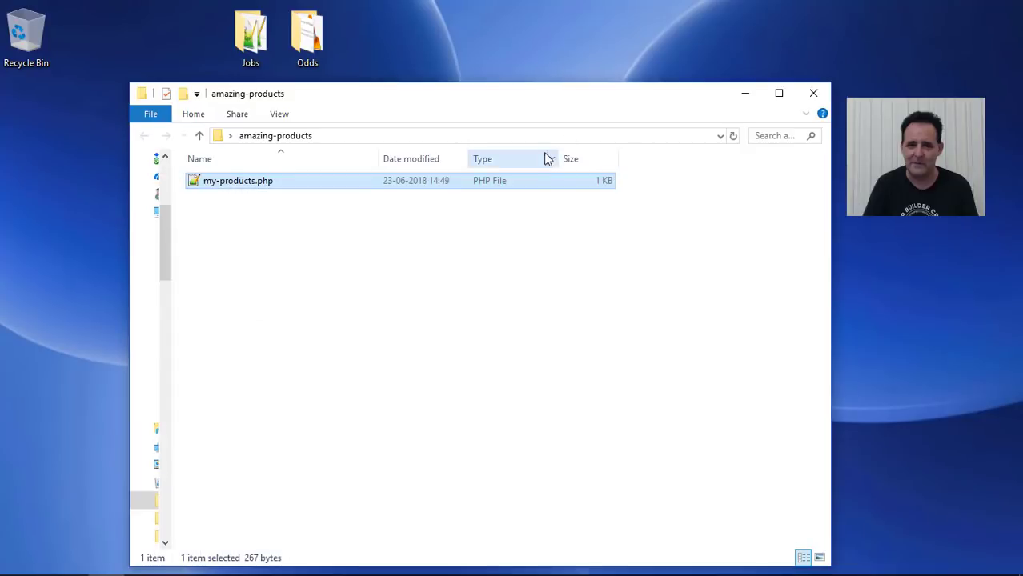
left_click(397, 261)
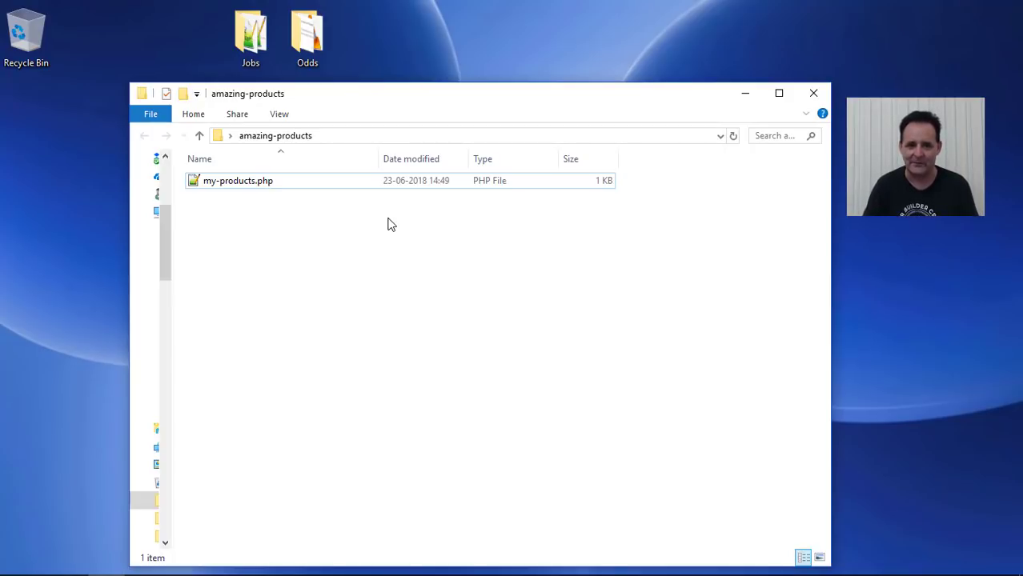
double_click(309, 180)
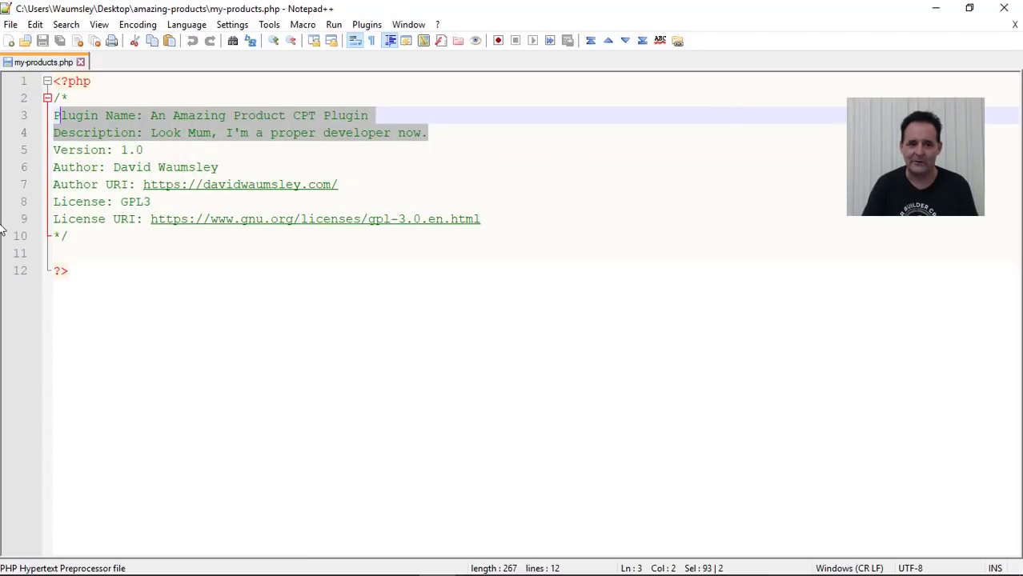
left_click(71, 253)
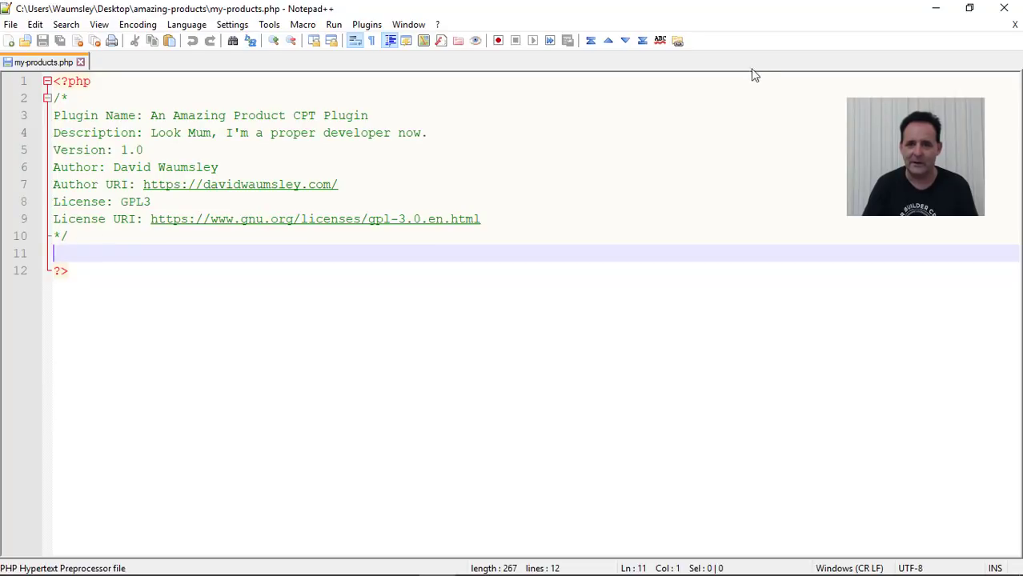
left_click(934, 14)
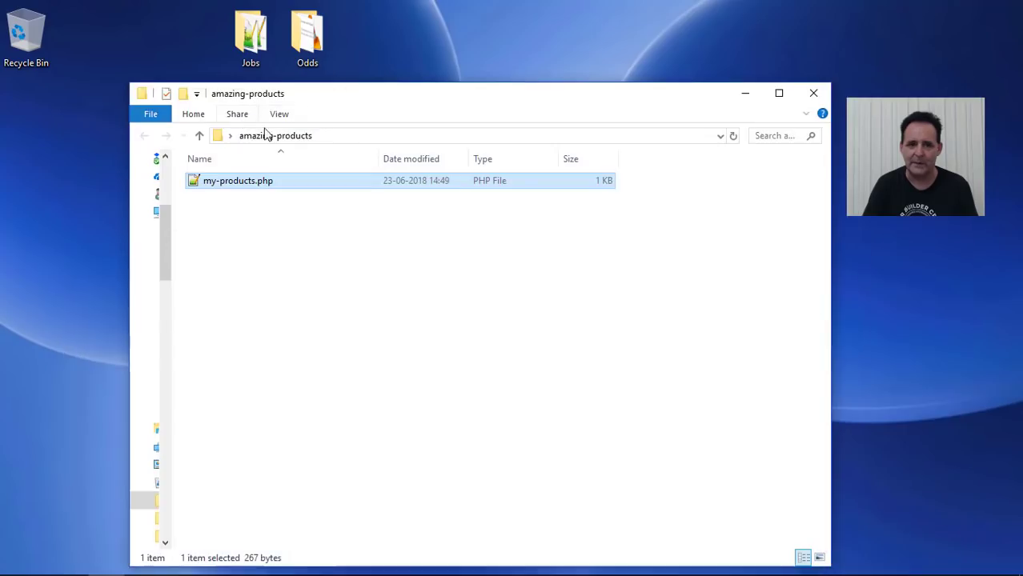
Step: Switch back to Chrome and open the GenerateWP dashboard of saved snippets
left_click(253, 569)
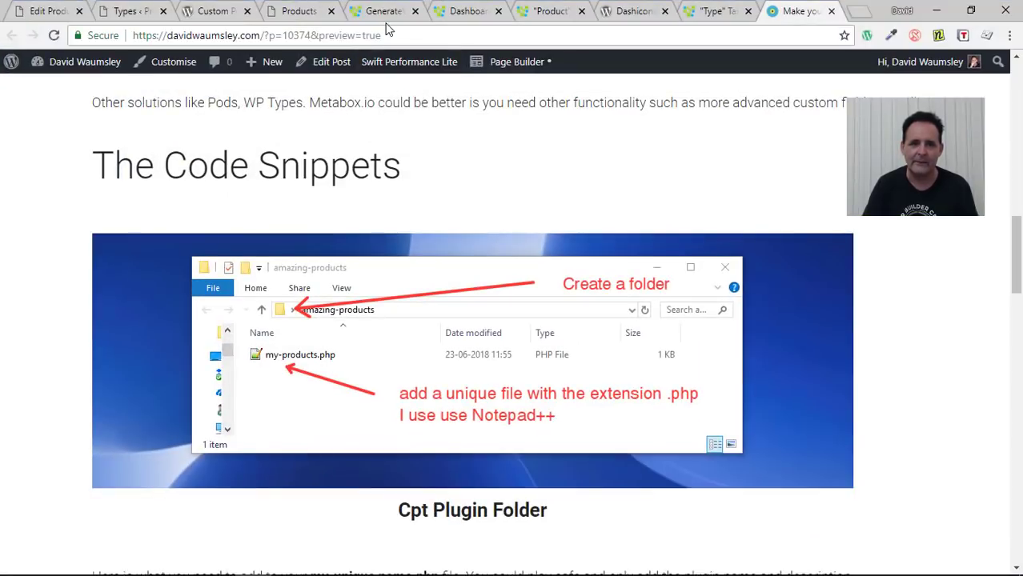
left_click(388, 13)
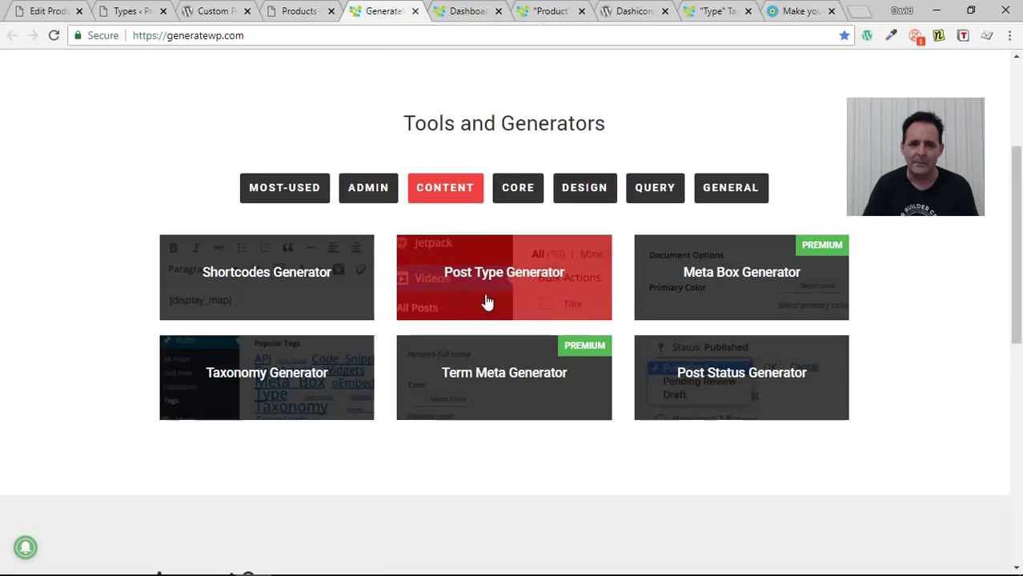
left_click(472, 13)
left_click(385, 18)
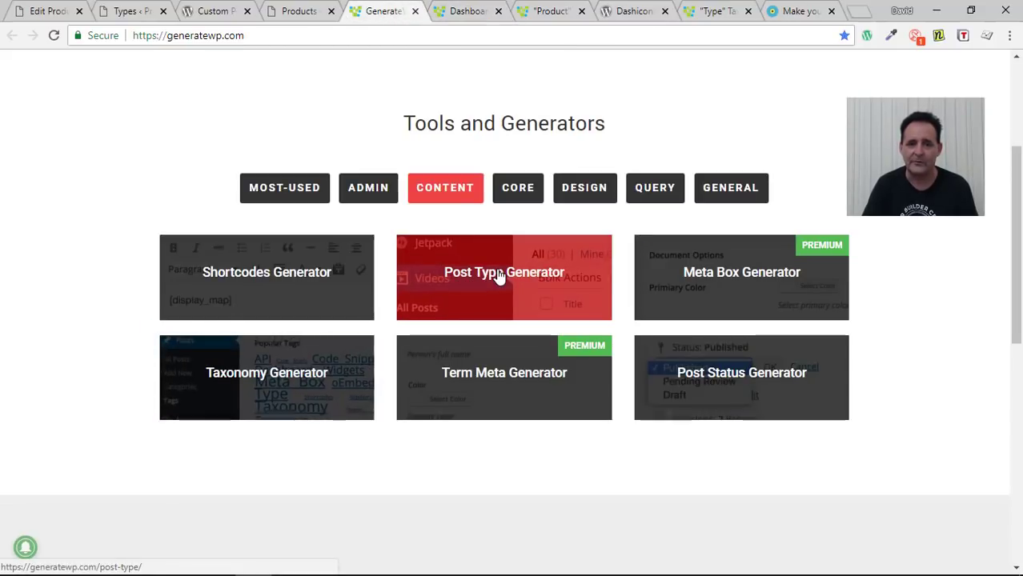
left_click(464, 15)
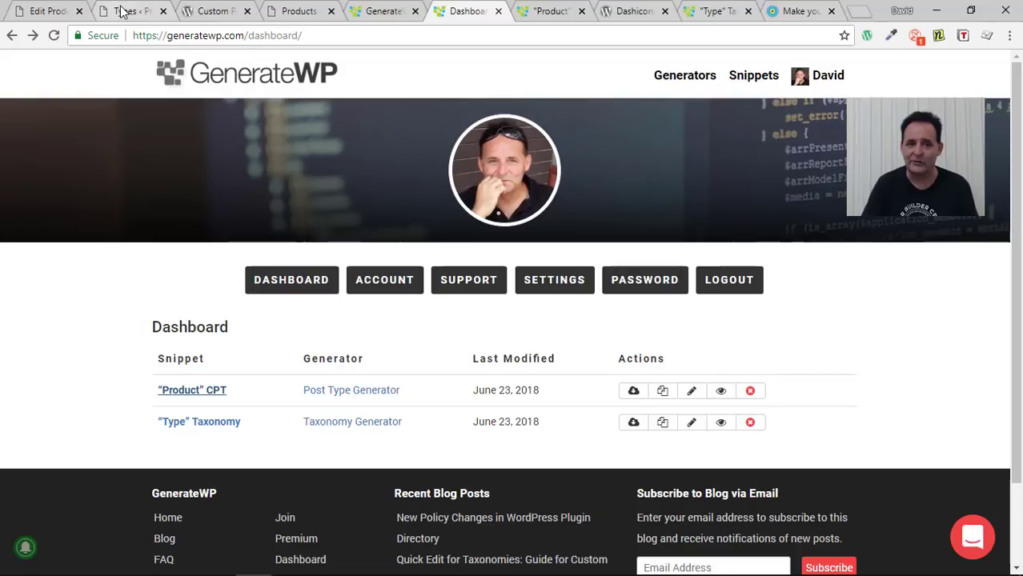
Step: View the live Products page, then examine the generated code of the saved "Product" CPT snippet
left_click(302, 12)
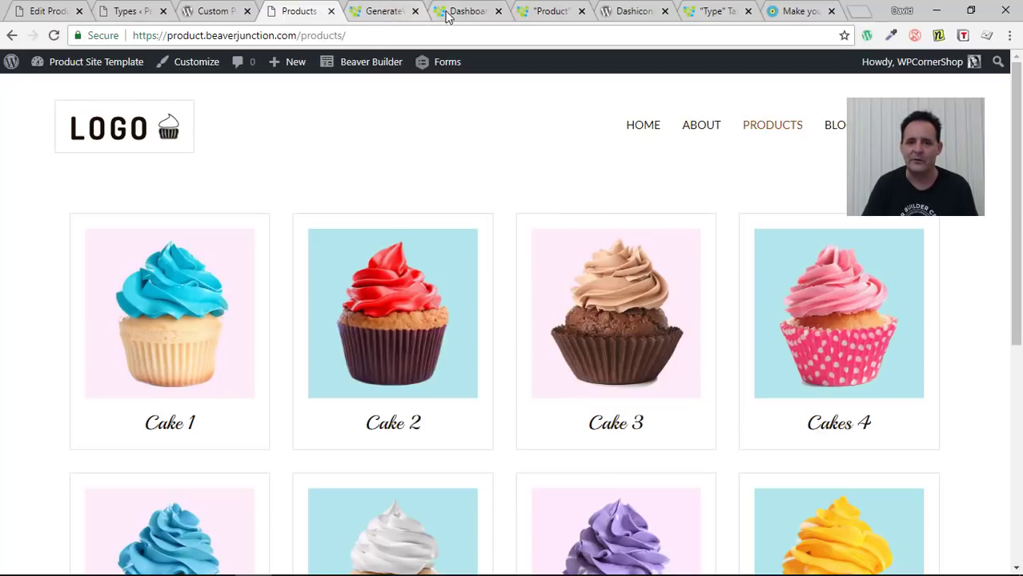
left_click(462, 11)
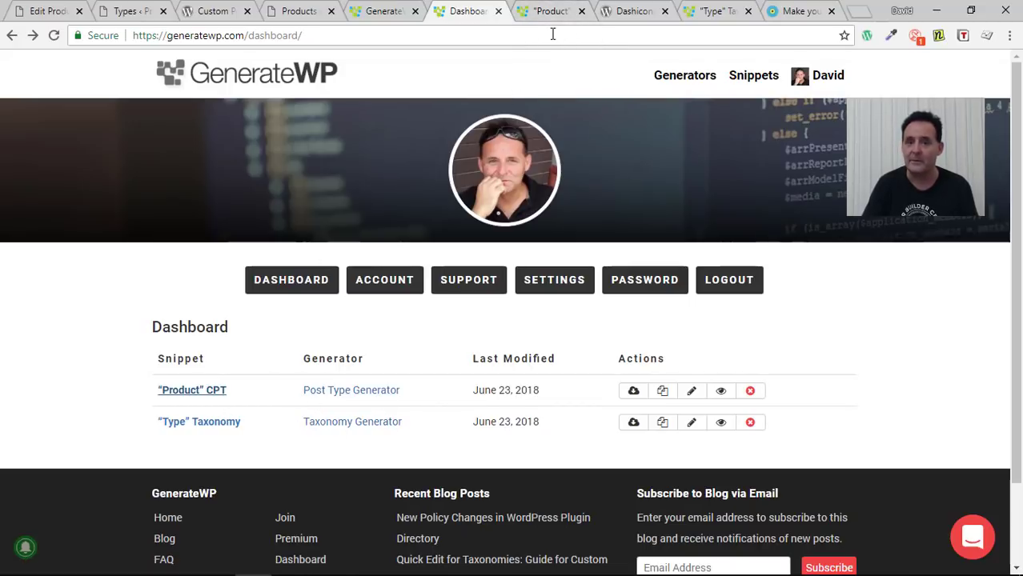
left_click(541, 13)
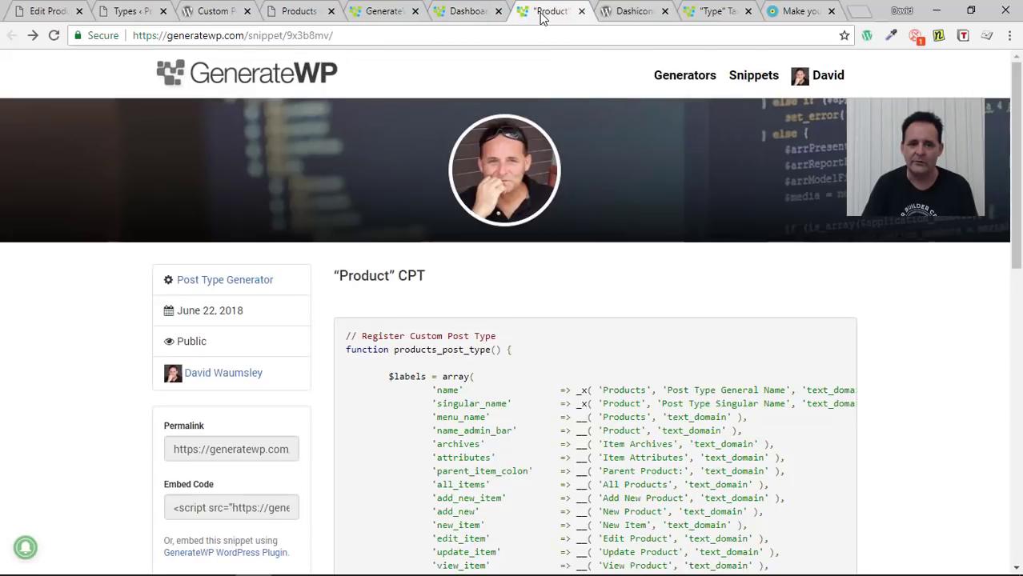
scroll(505, 281, "down", 1)
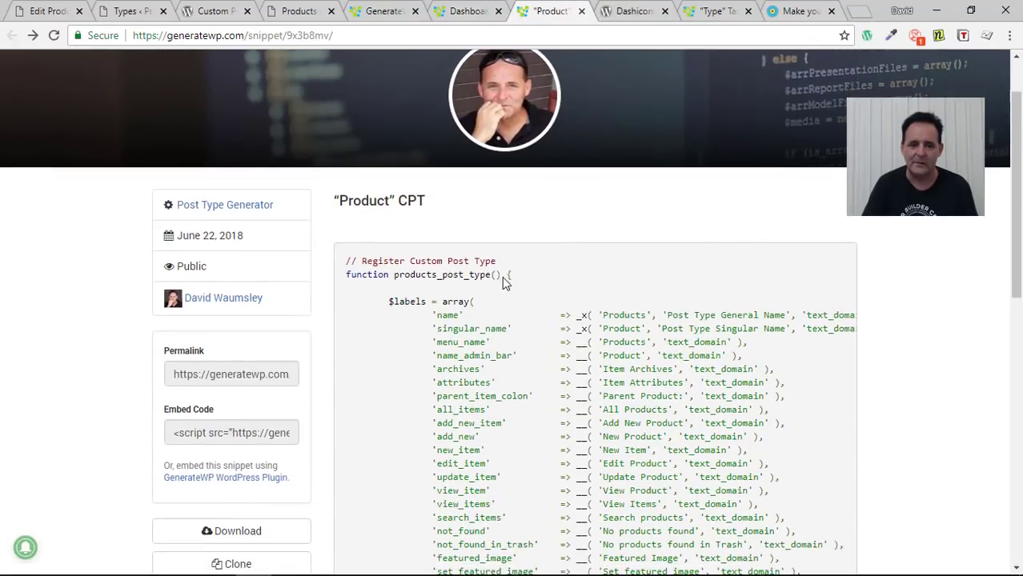
scroll(504, 276, "down", 3)
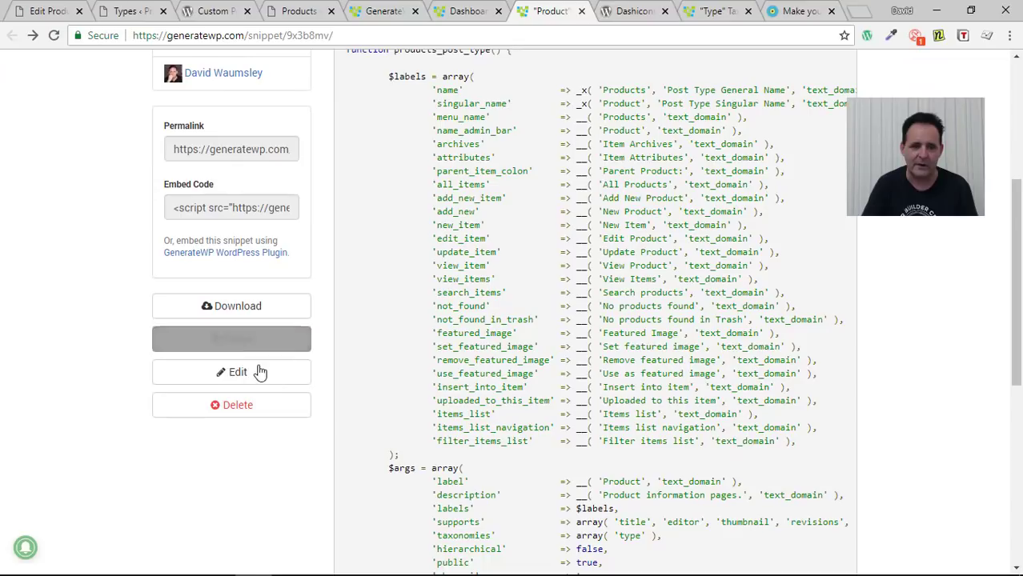
Step: Open the "Product" CPT snippet for editing in the Post Type Generator
left_click(251, 383)
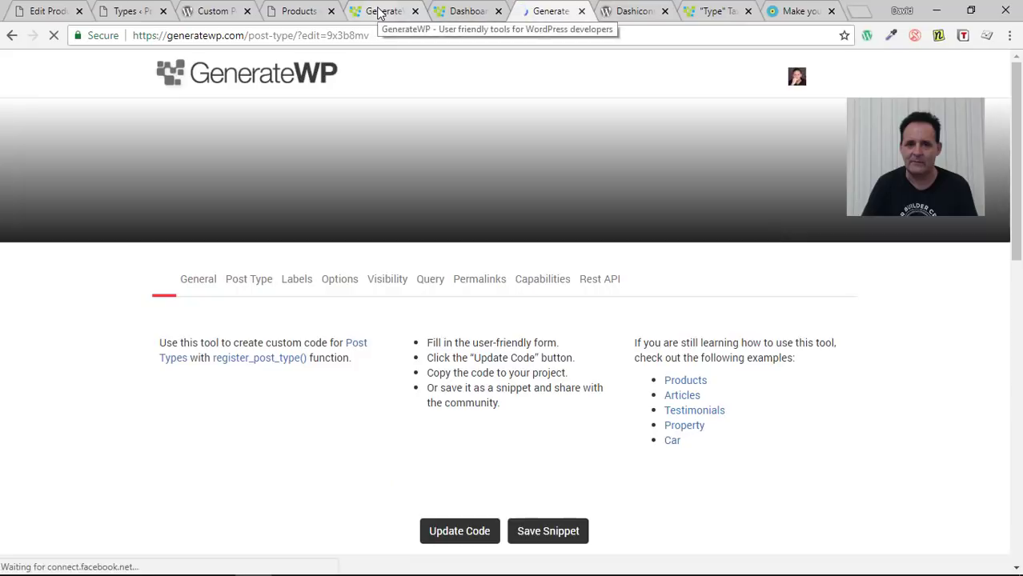
left_click(380, 13)
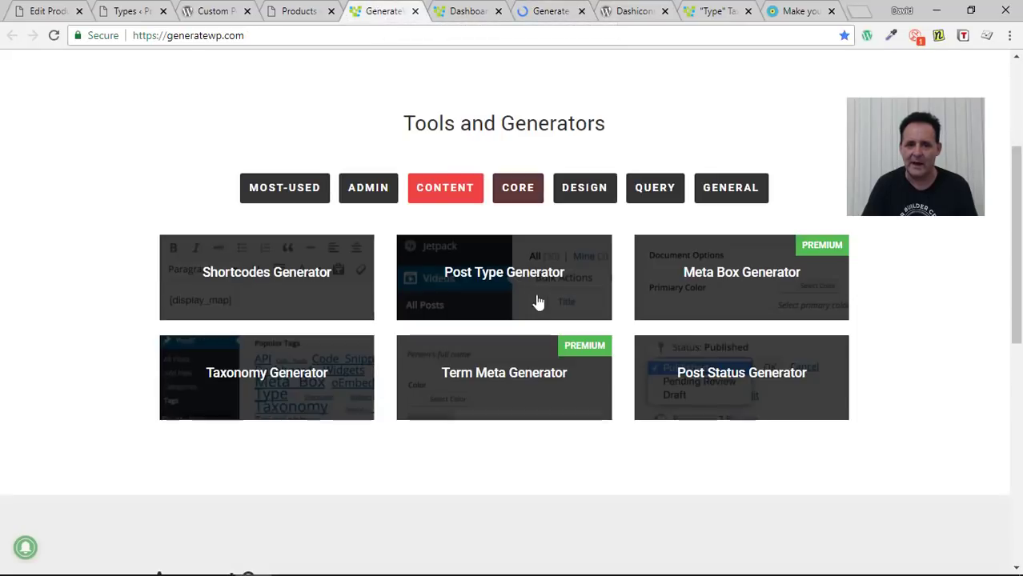
left_click(548, 11)
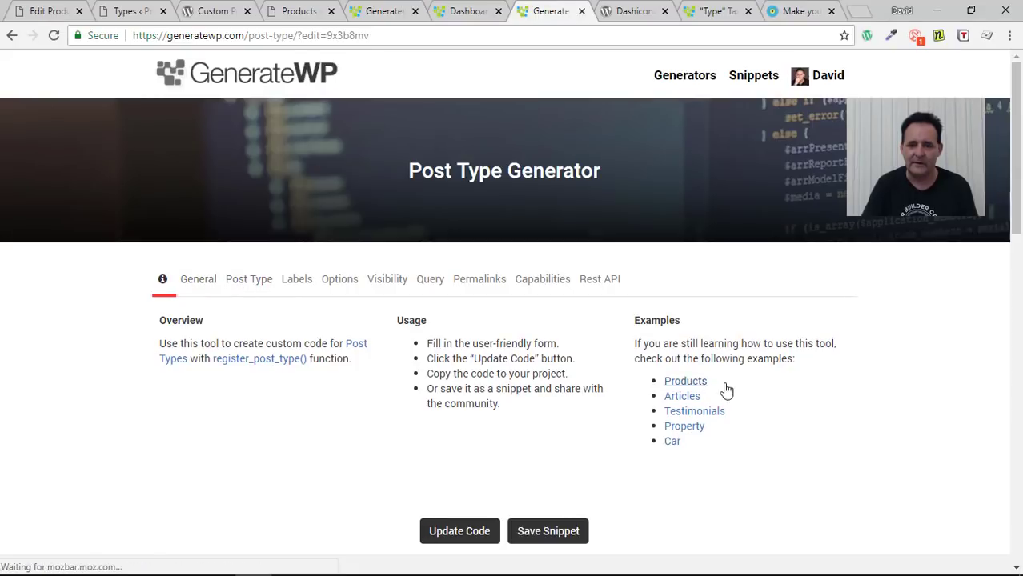
Step: Review the snippet's function name, post type key and linked taxonomy in the General and Post Type settings
left_click(203, 290)
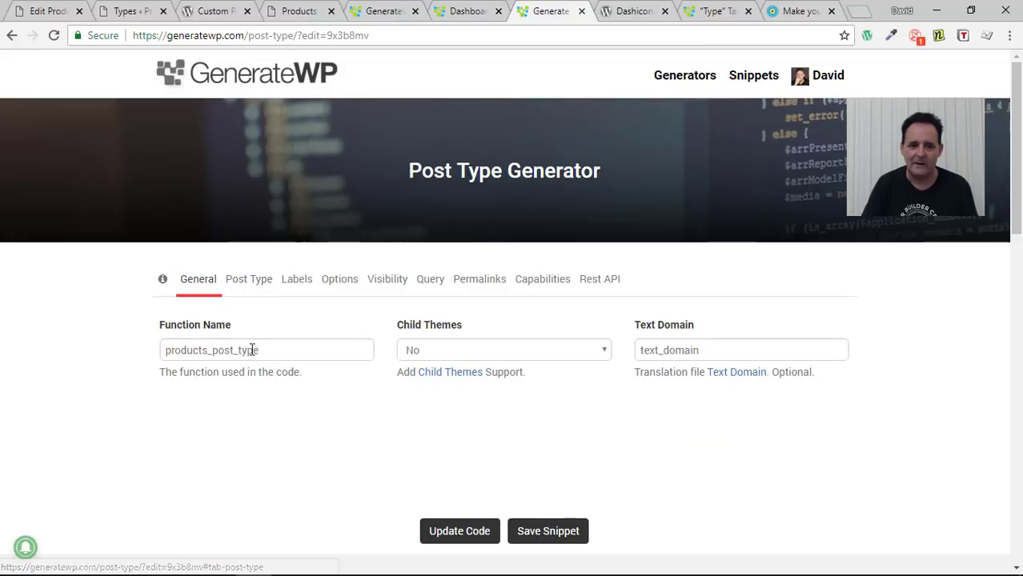
left_click_drag(263, 350, 168, 350)
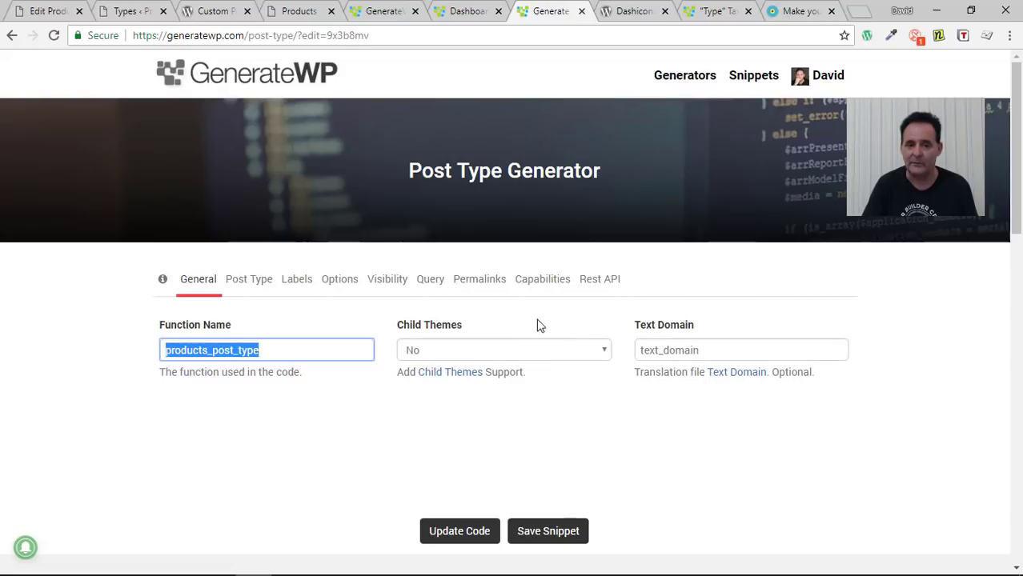
left_click(262, 282)
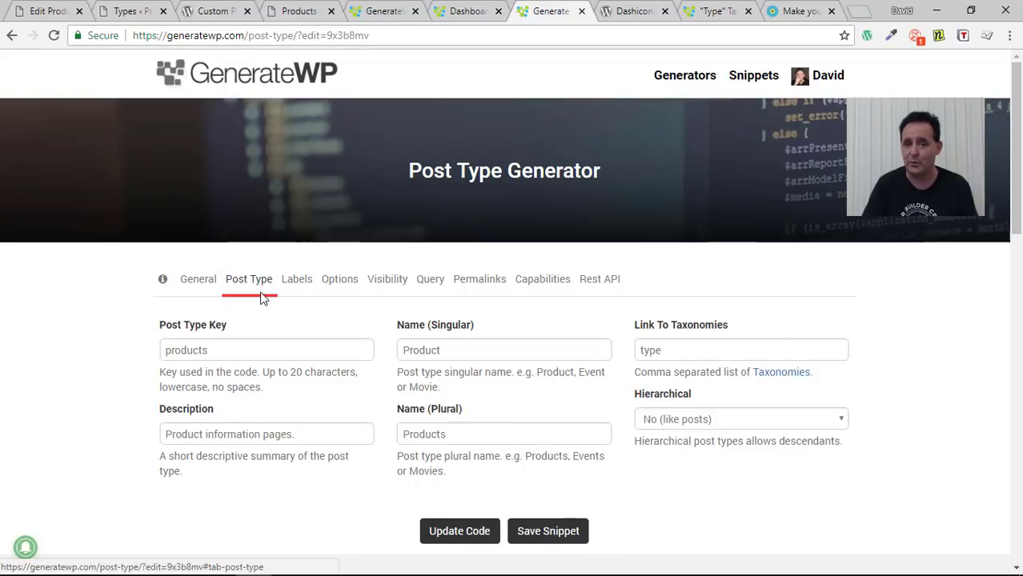
left_click_drag(244, 349, 165, 346)
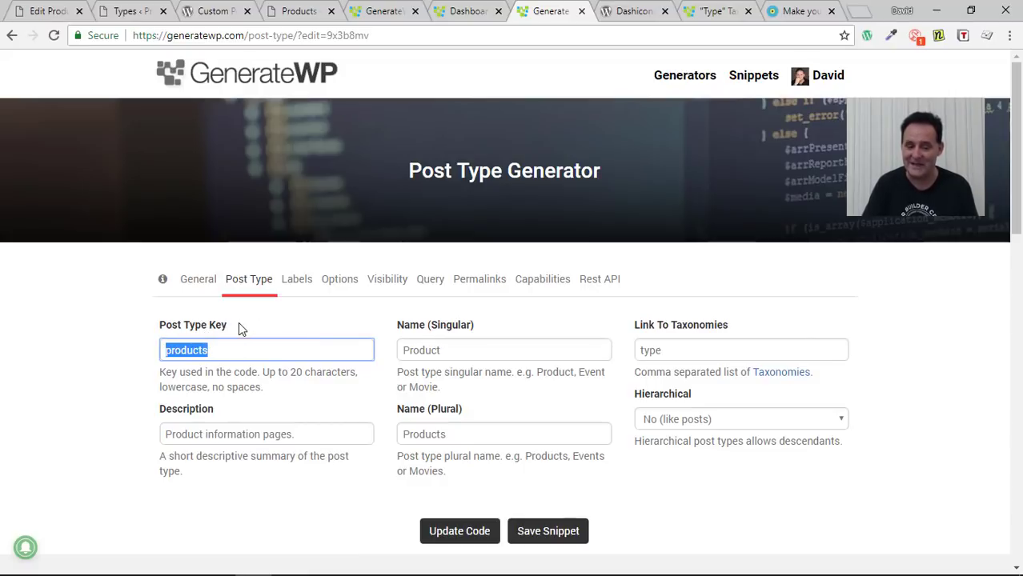
left_click(228, 354)
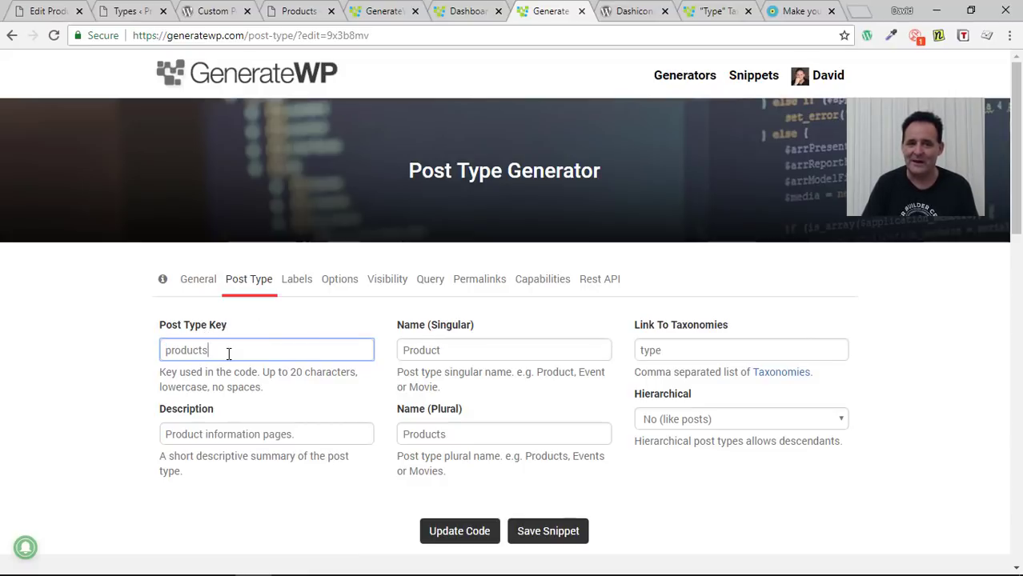
left_click(689, 347)
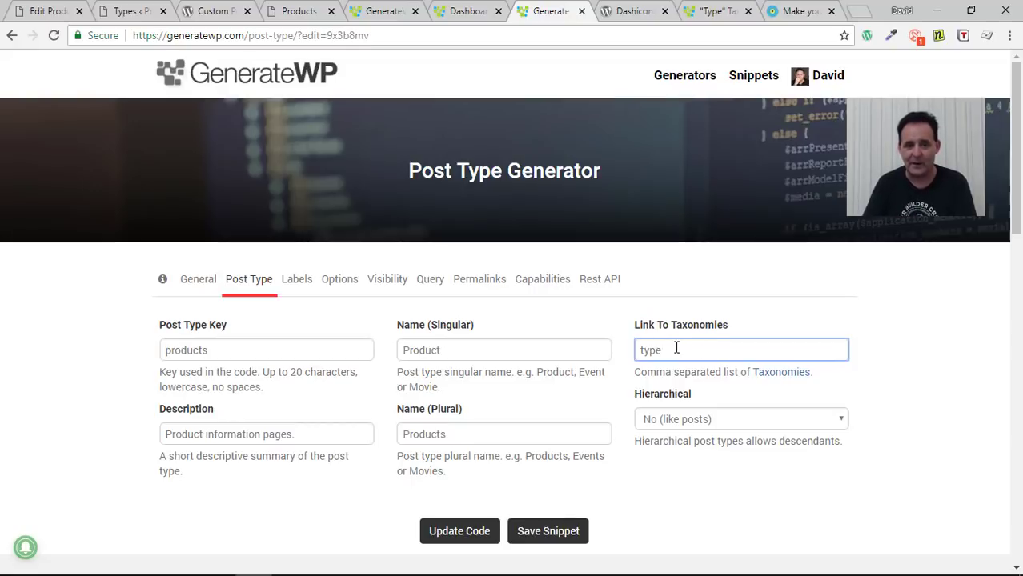
left_click(255, 345)
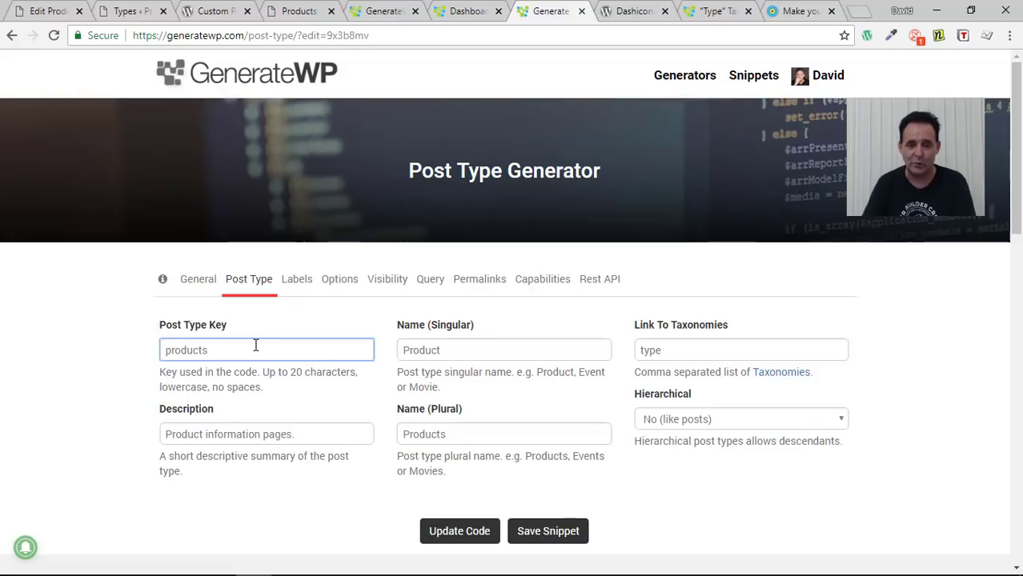
Step: Review the snippet's labels and supported features, comparing them with the Cake 8 edit page and the Types page in WordPress
left_click(297, 288)
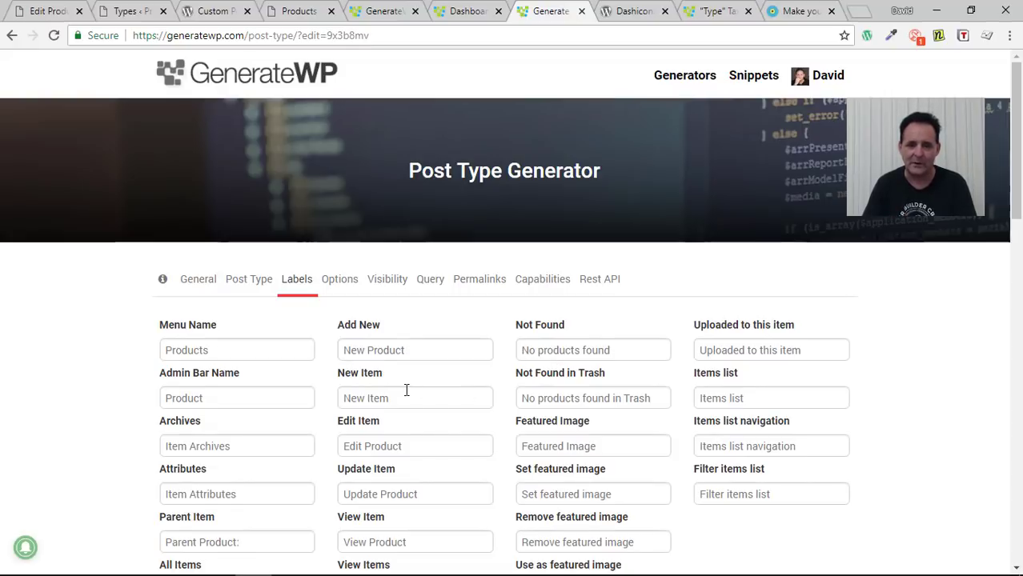
left_click(343, 285)
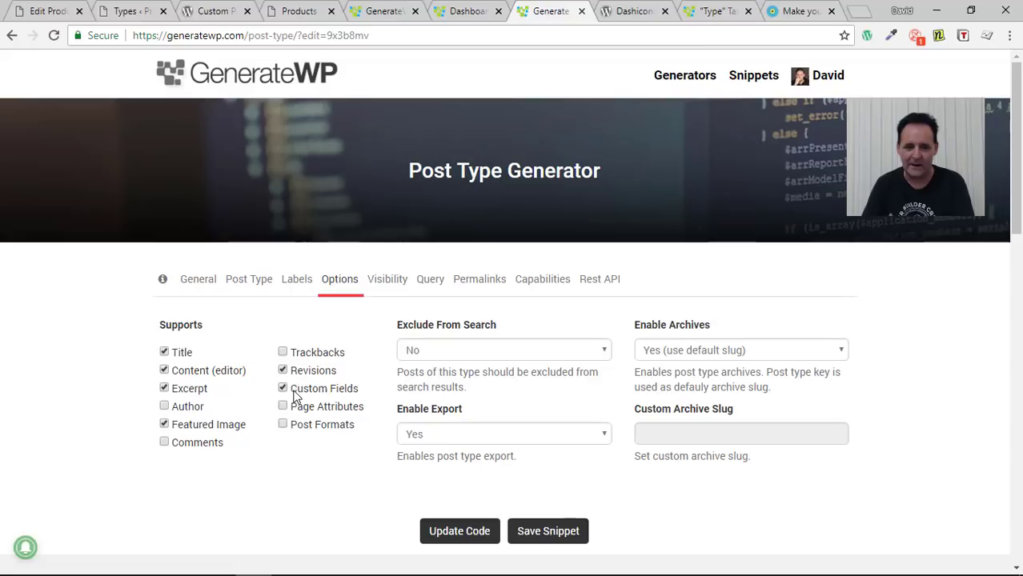
left_click(44, 12)
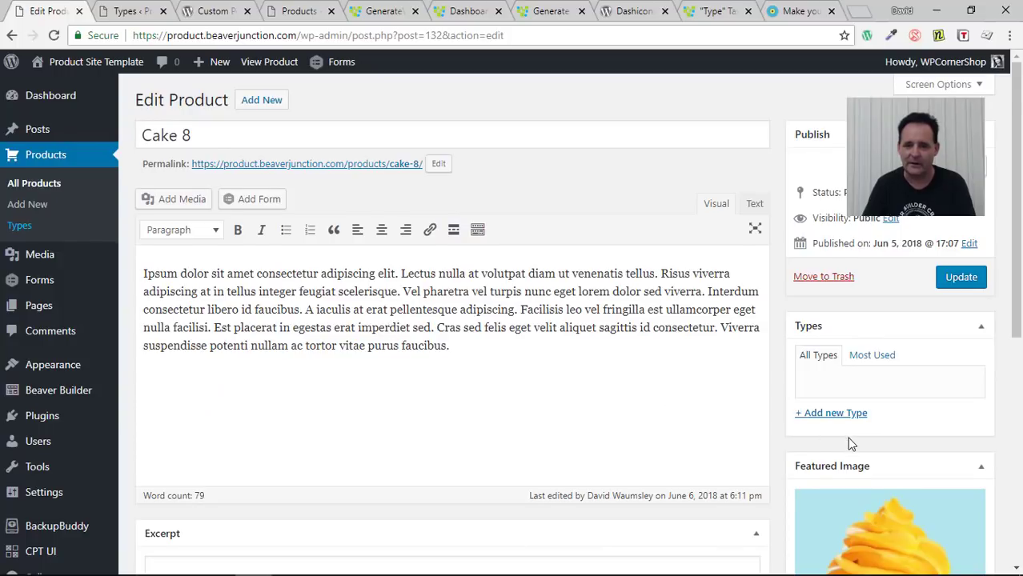
scroll(847, 437, "down", 3)
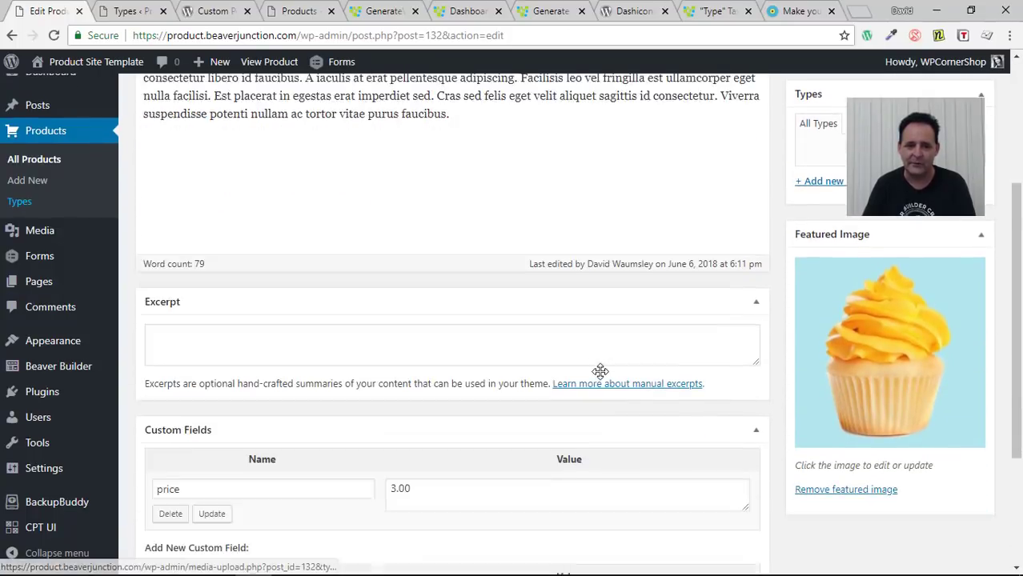
scroll(600, 371, "down", 1)
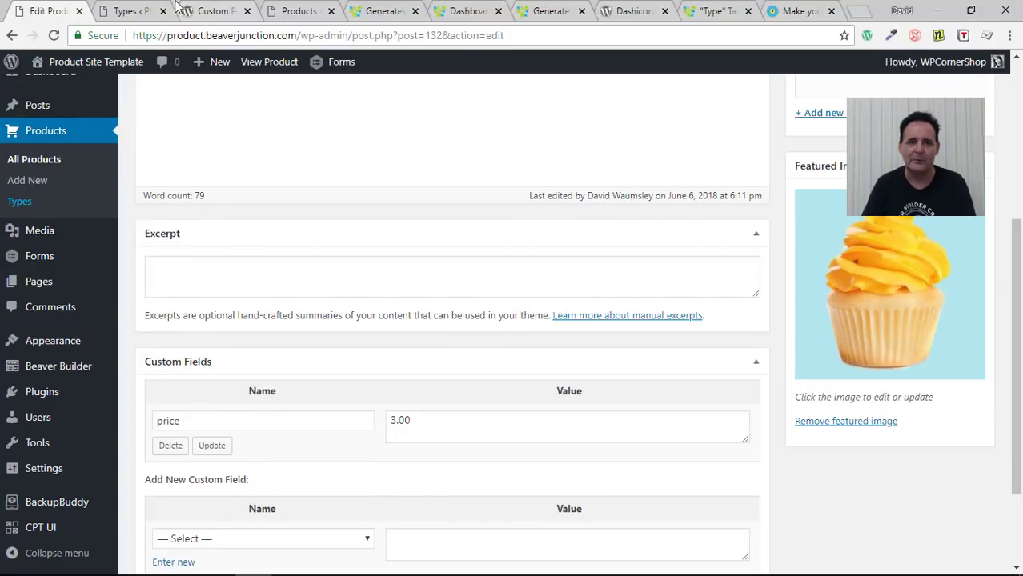
left_click(132, 14)
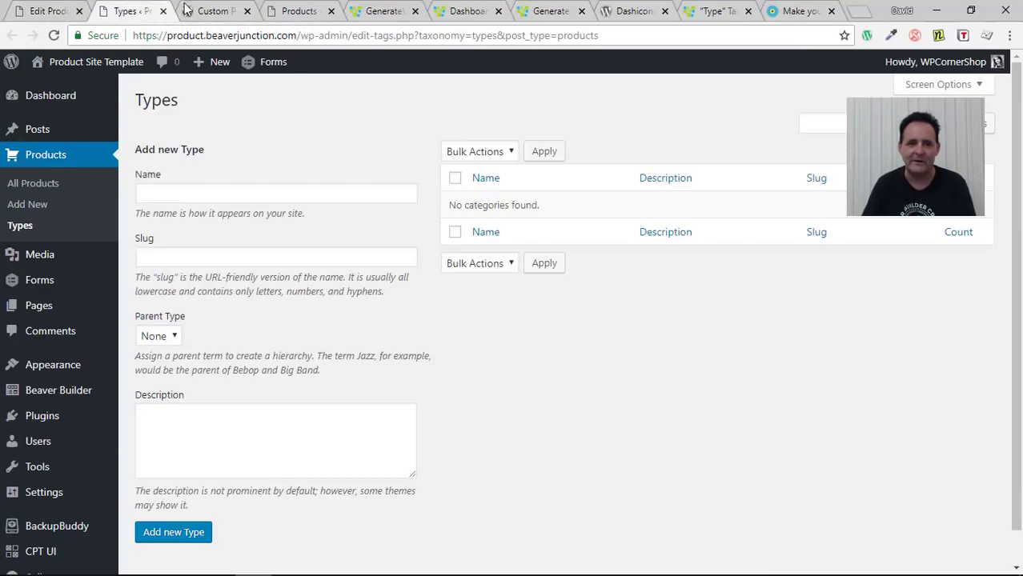
left_click(536, 11)
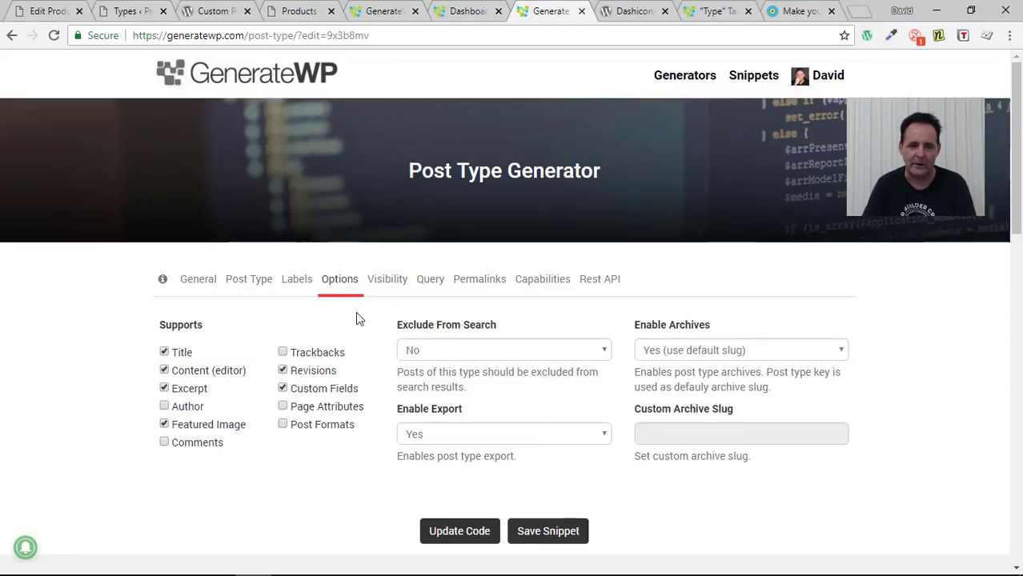
Step: Examine the Admin Sidebar Icon value in the visibility settings and compare it with the Products icon in the WordPress admin
left_click(384, 280)
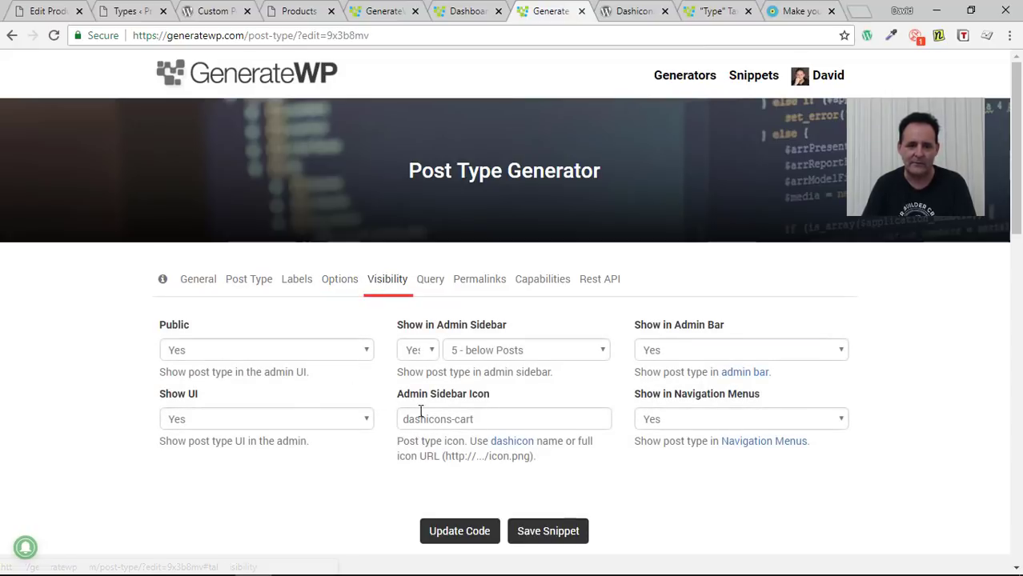
left_click(493, 419)
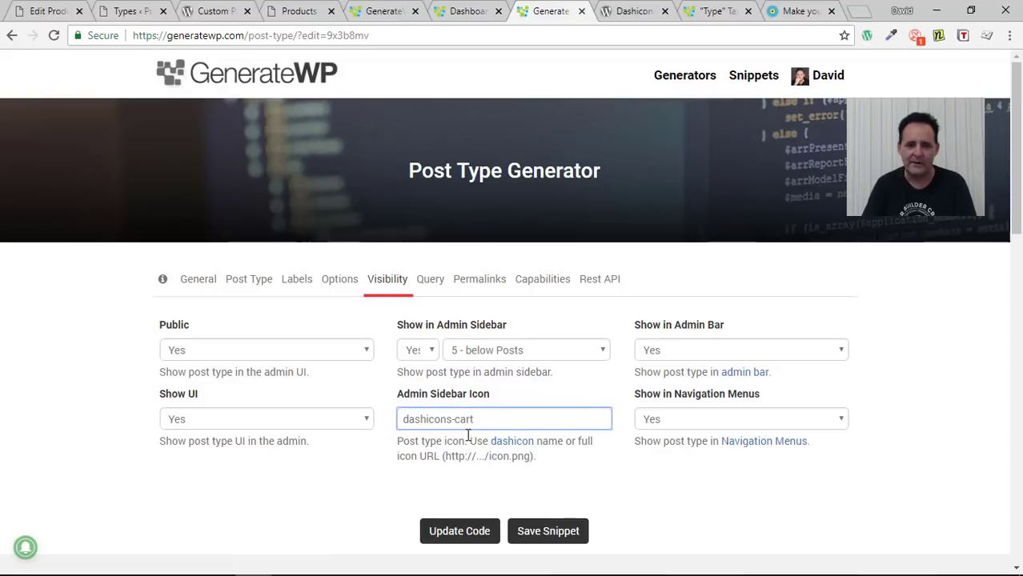
left_click(25, 19)
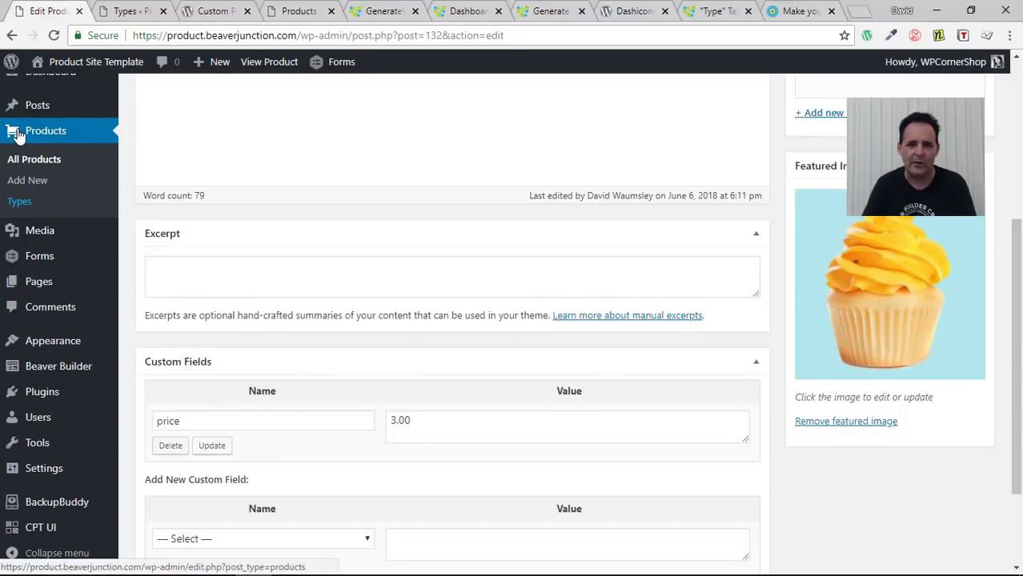
left_click(550, 11)
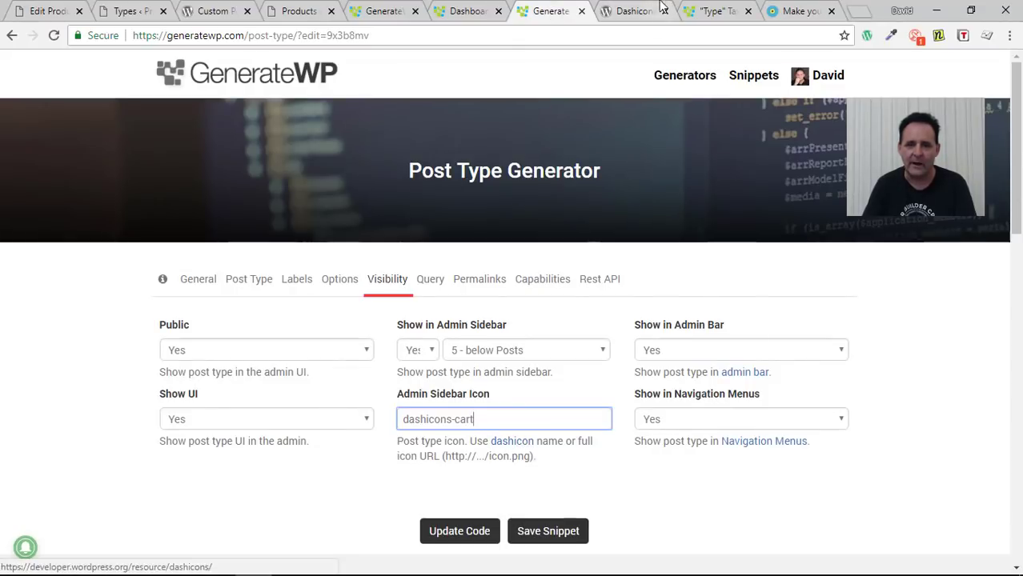
Step: Look up the media video icon in the WordPress Dashicons library, select its name, and return to the Post Type Generator
left_click(639, 14)
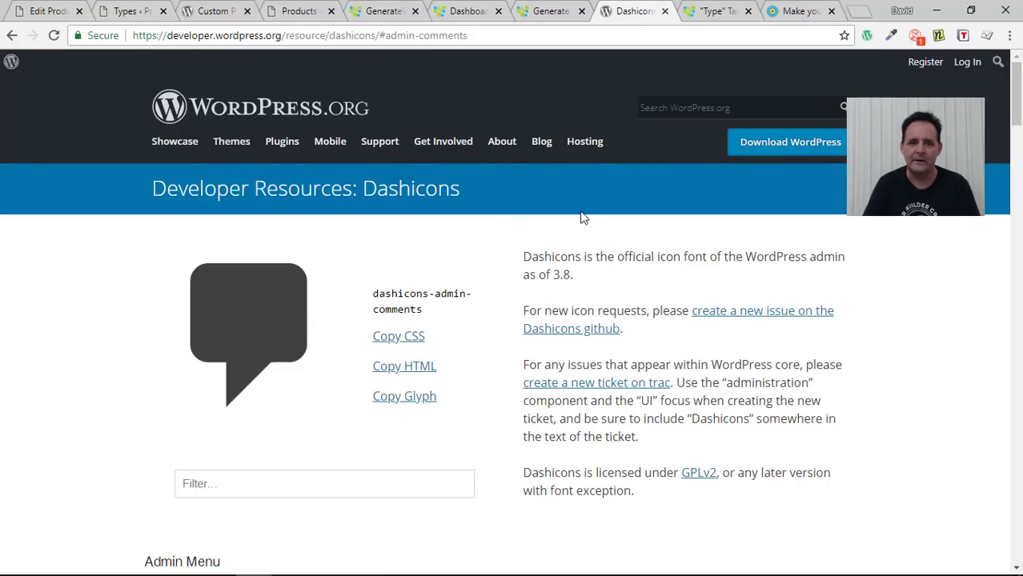
scroll(583, 218, "down", 5)
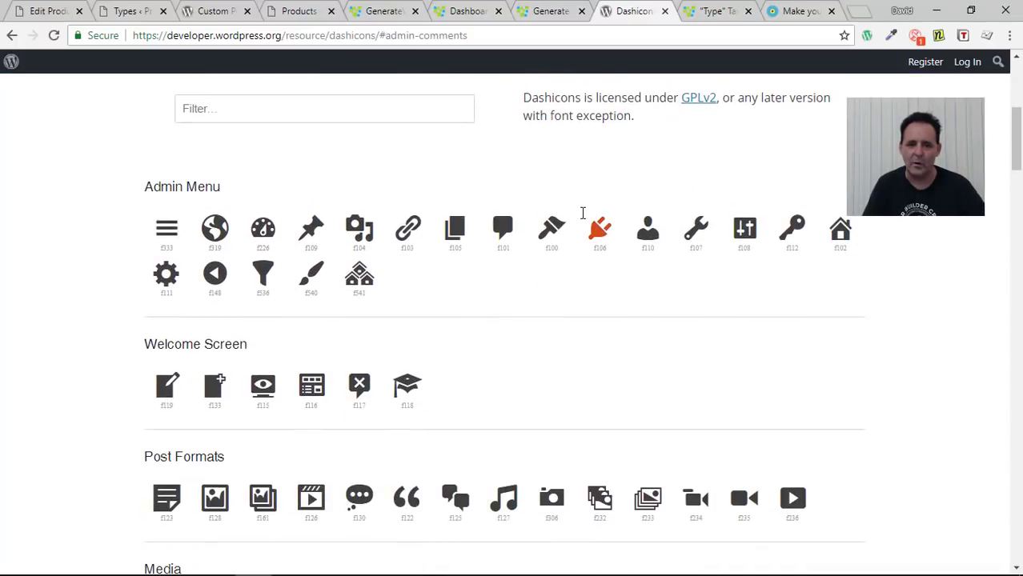
scroll(583, 214, "down", 3)
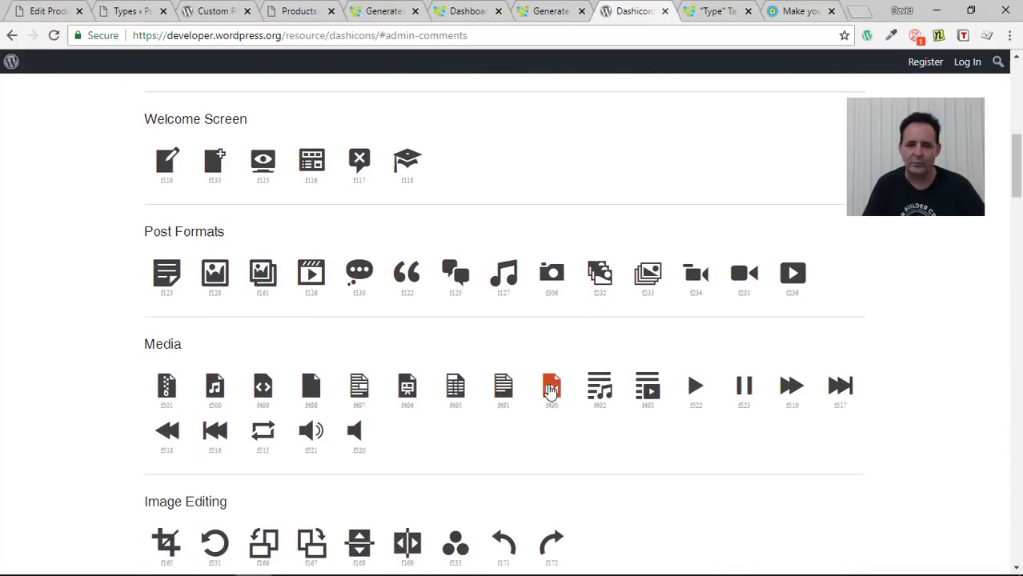
left_click(550, 390)
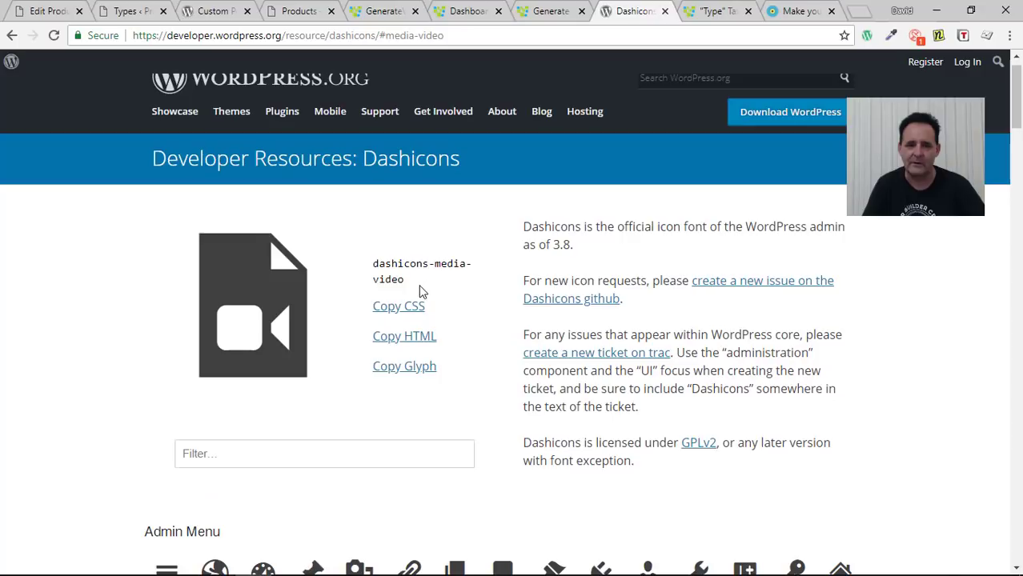
left_click_drag(421, 292, 365, 265)
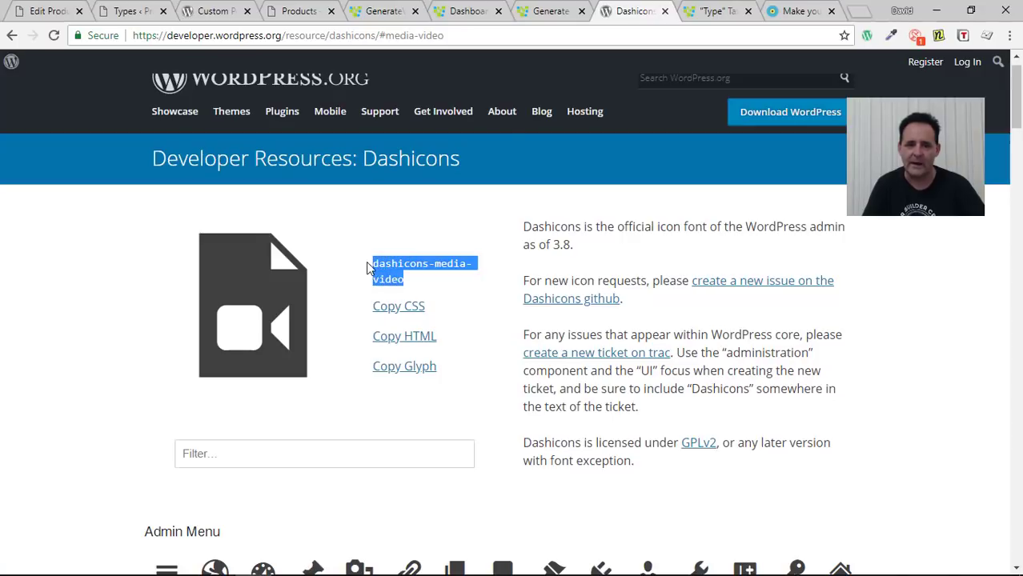
left_click(544, 18)
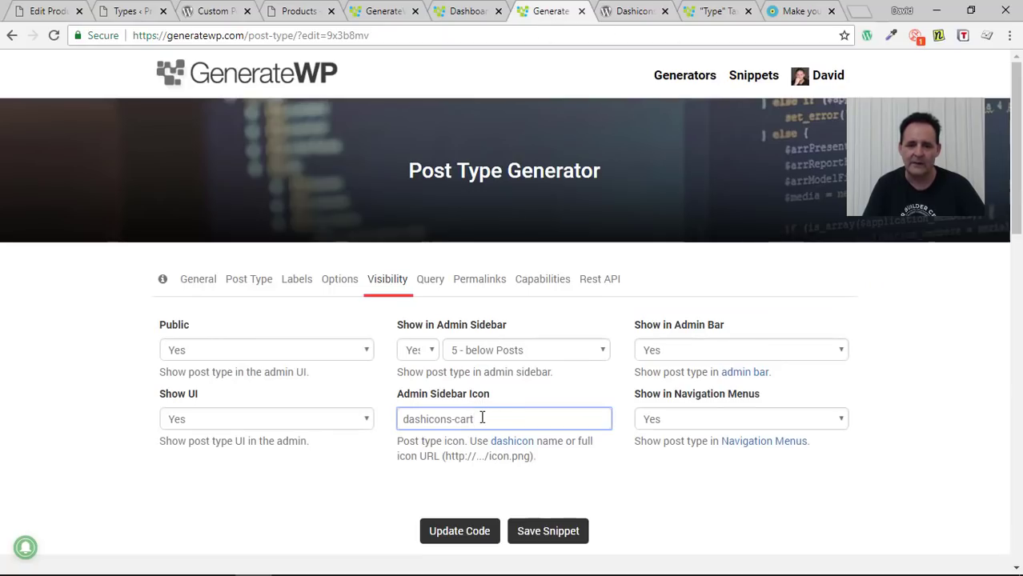
Step: Review the query, permalink and capability settings of the Product post type
left_click(434, 288)
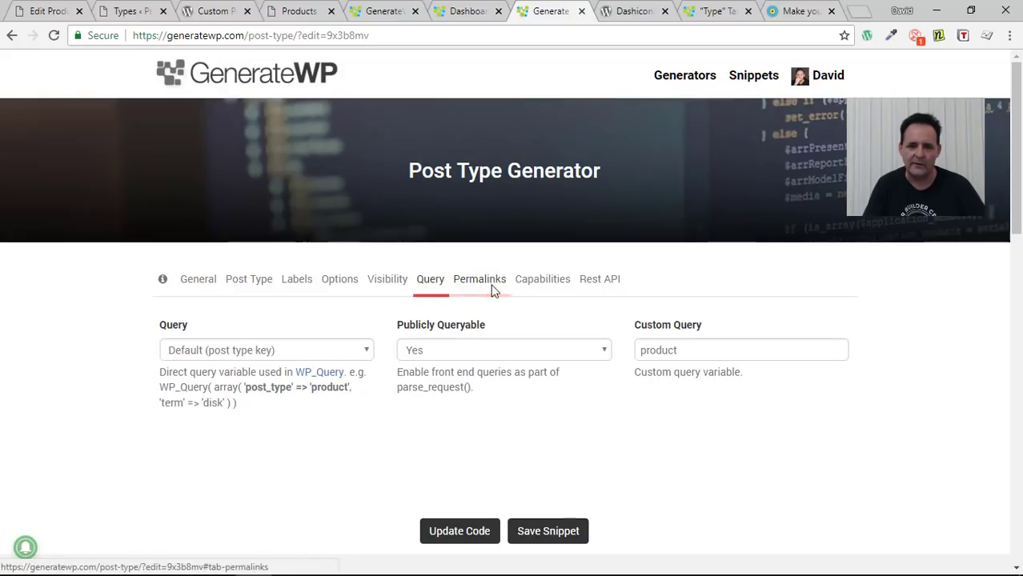
left_click(496, 291)
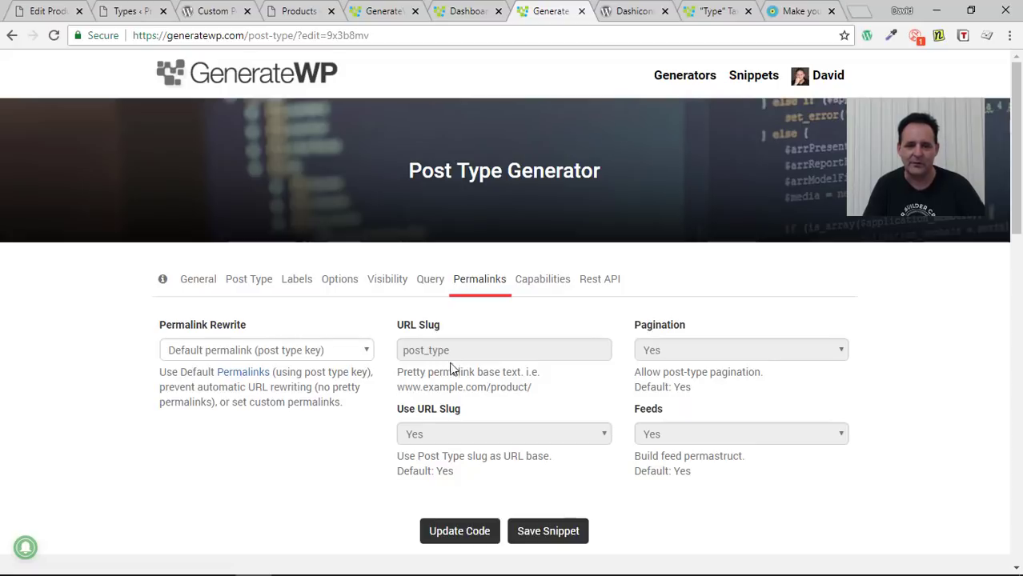
left_click(526, 290)
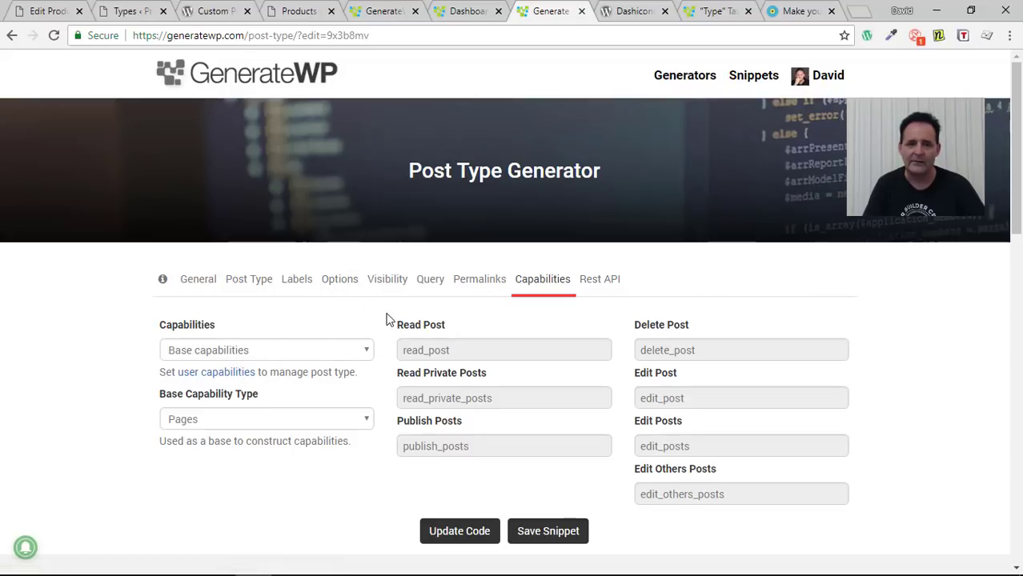
Step: Copy the whole generated Product post type code into my-products.php in Notepad++, below the header comment, and add an empty line after it
scroll(514, 367, "down", 5)
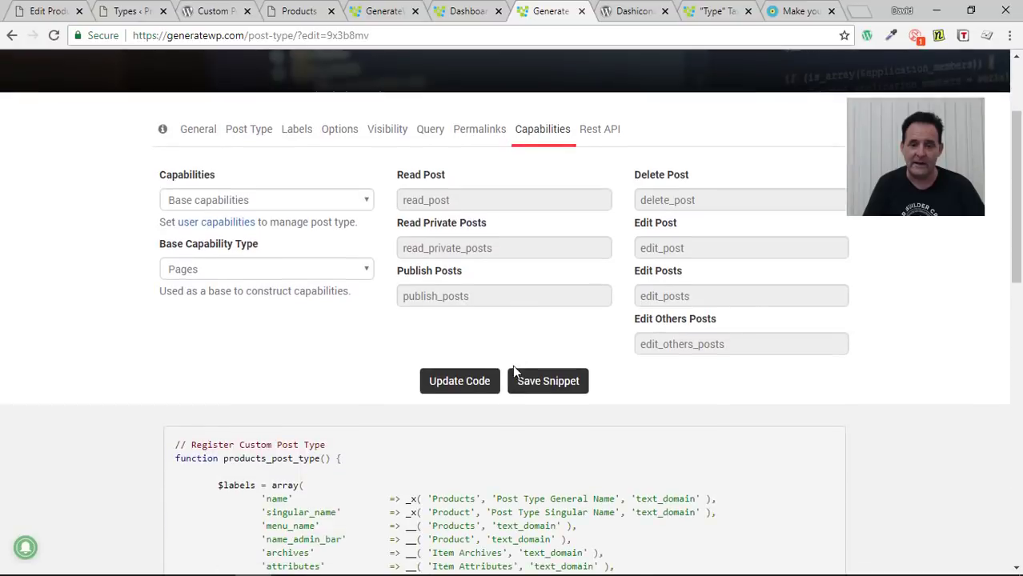
scroll(514, 368, "down", 1)
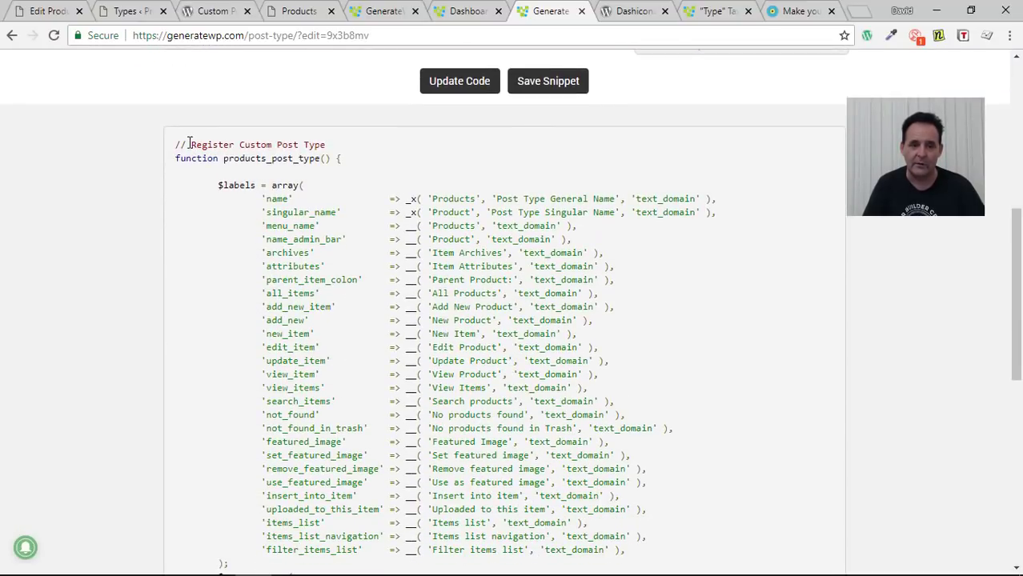
left_click_drag(265, 160, 526, 333)
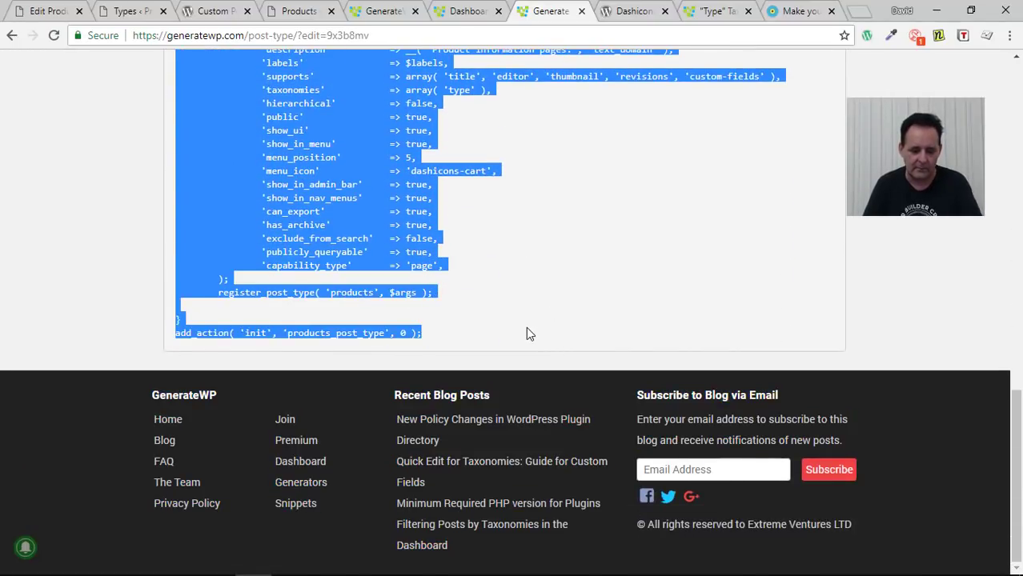
left_click(941, 8)
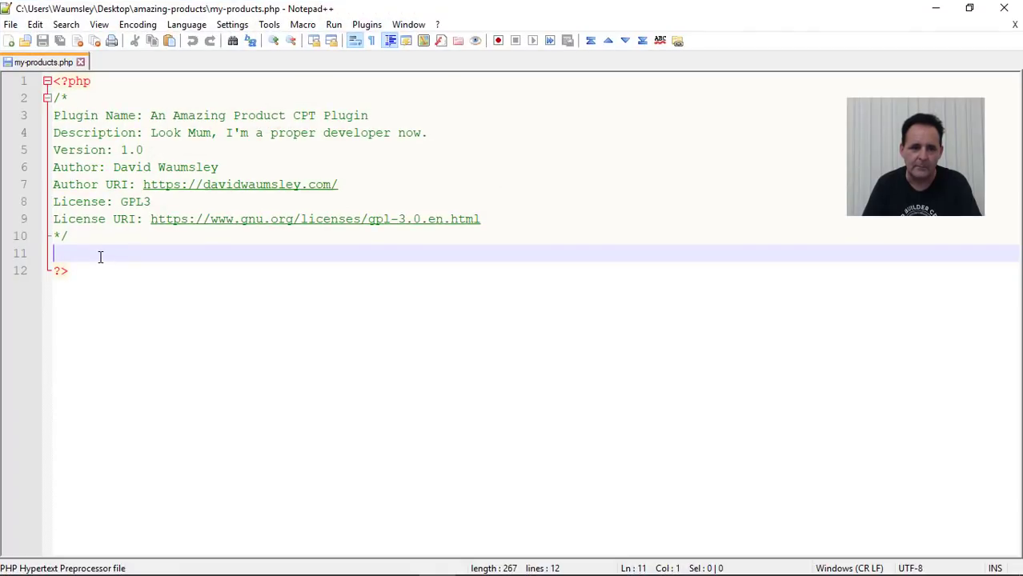
key("ctrl+v")
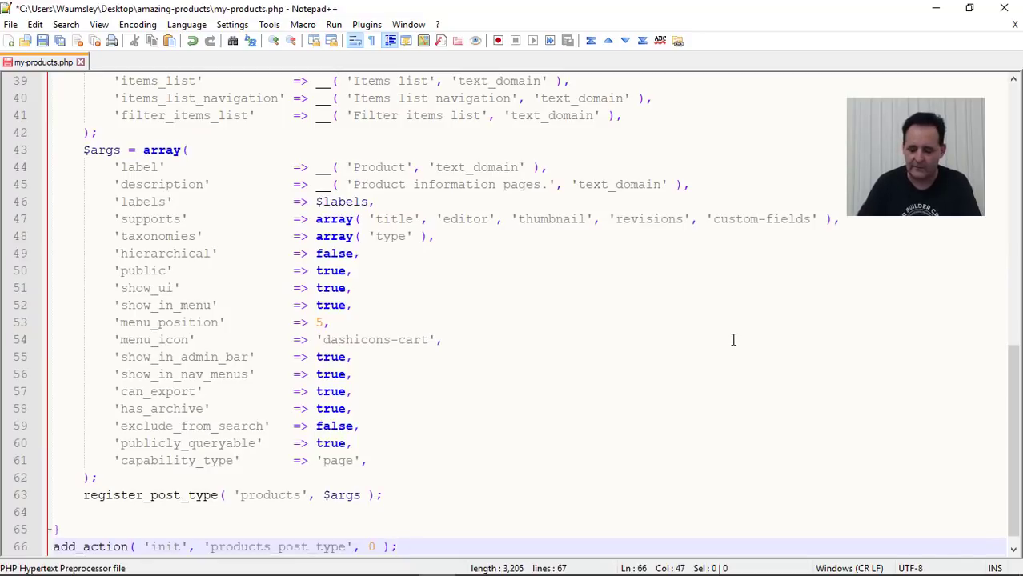
key("Return")
scroll(753, 321, "down", 1)
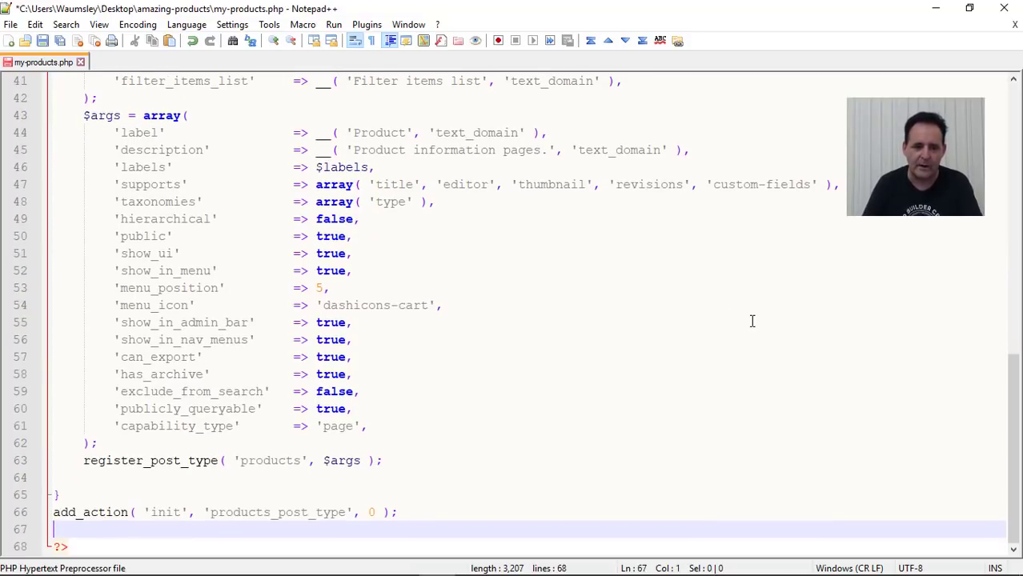
Step: Switch back to Chrome and open the "Type" Taxonomy snippet for editing in the GenerateWP Taxonomy Generator
left_click(934, 8)
mouse_move(373, 569)
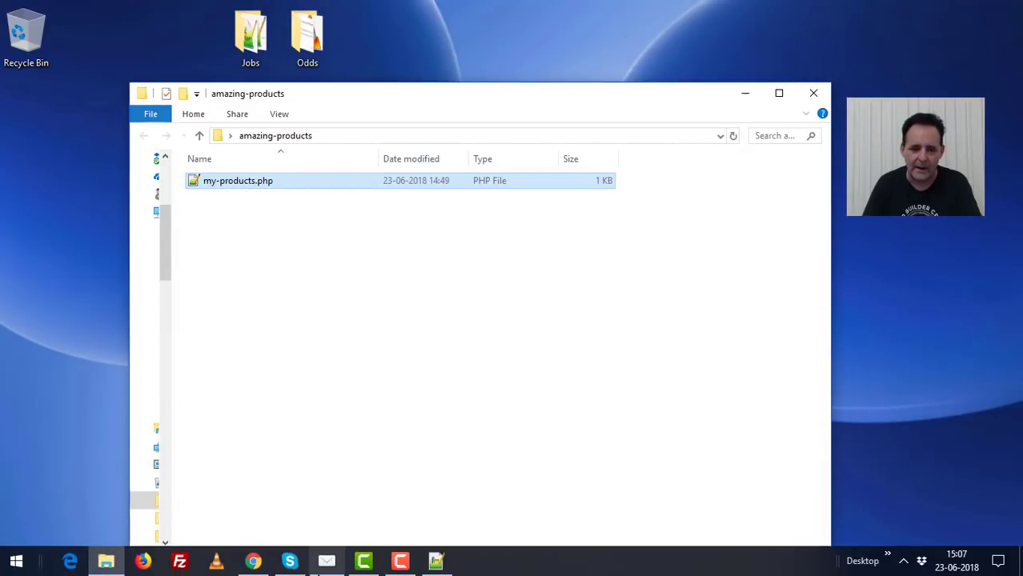
left_click(253, 561)
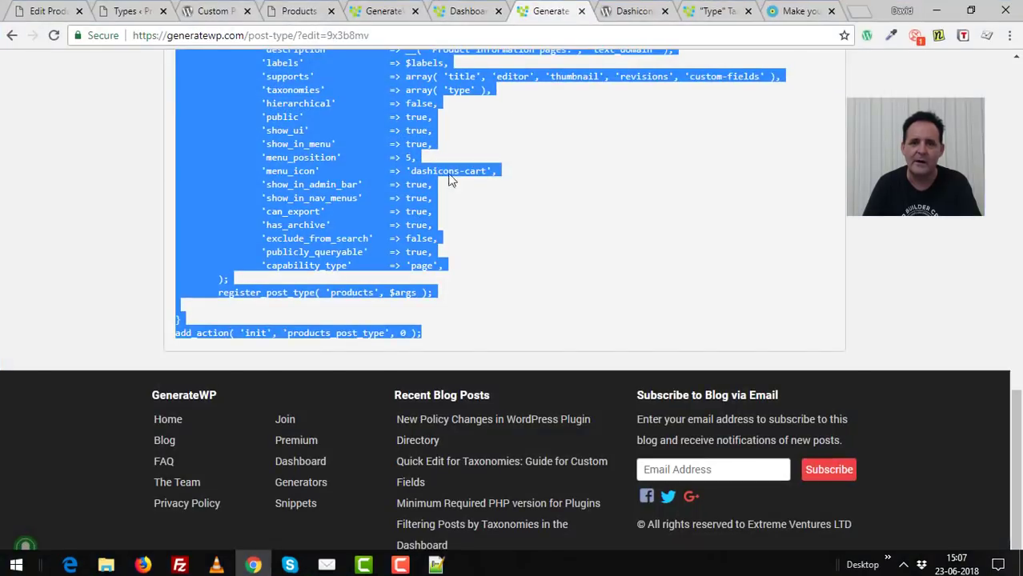
left_click(711, 12)
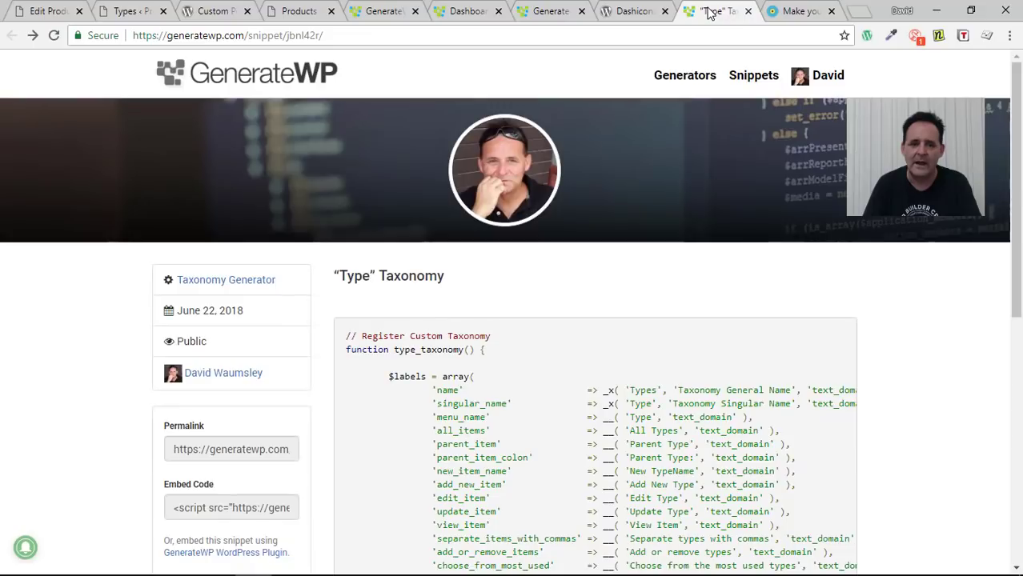
scroll(441, 324, "down", 5)
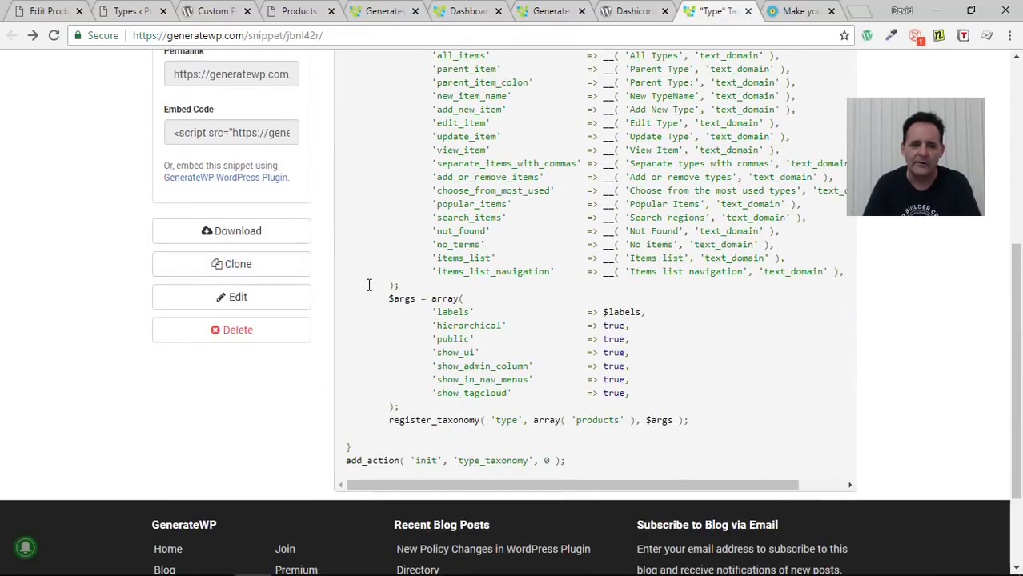
left_click(275, 304)
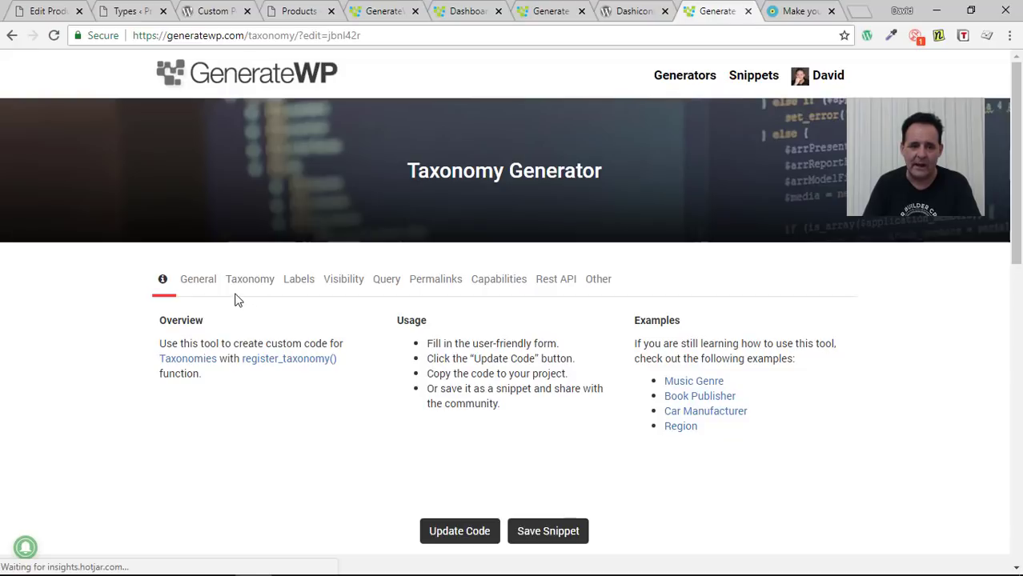
Step: Review the Type taxonomy's function name, key, names, linked post type, labels, visibility and permalink settings
left_click(197, 287)
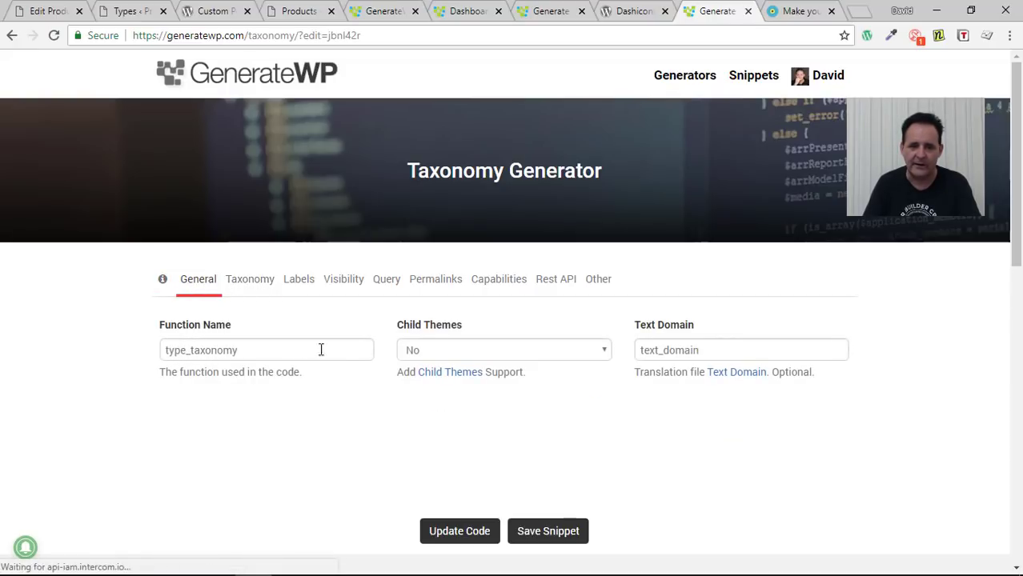
left_click(252, 291)
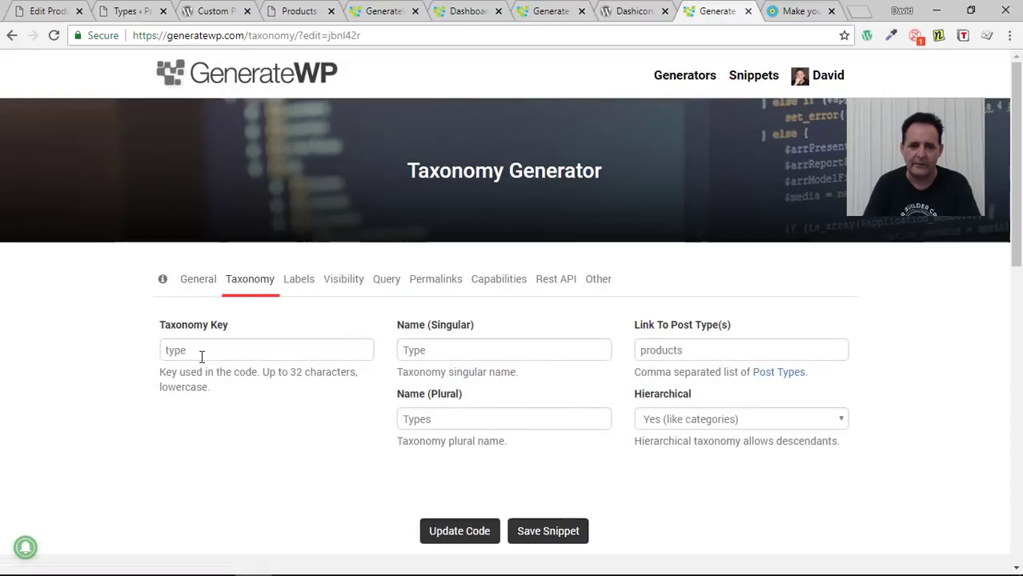
left_click_drag(199, 352, 151, 353)
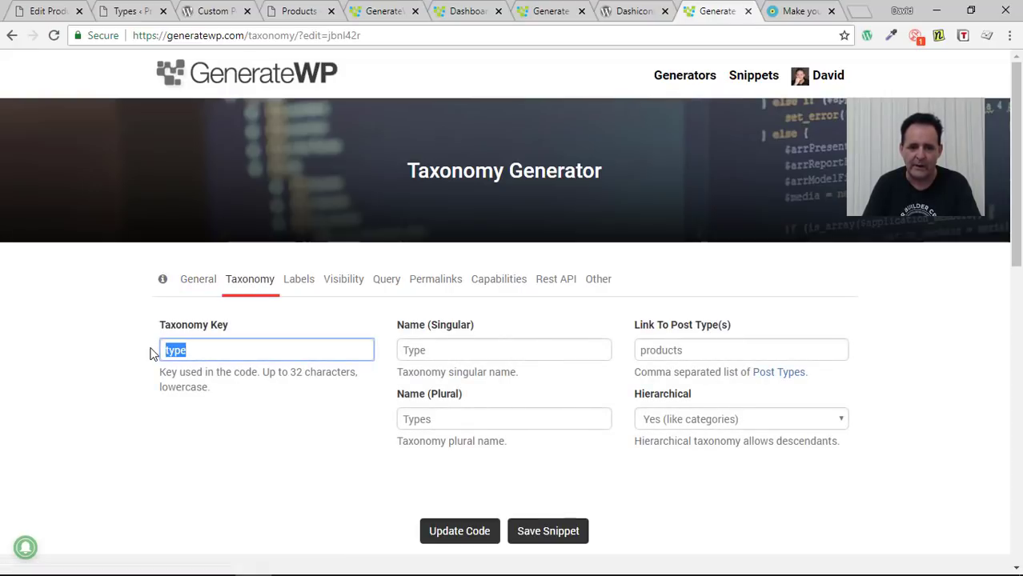
left_click(203, 347)
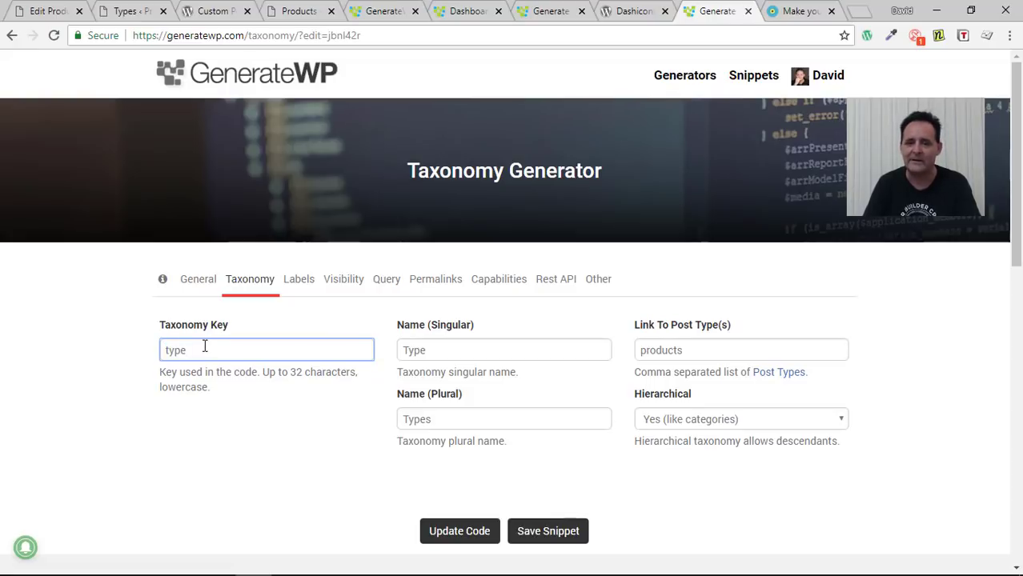
left_click(720, 350)
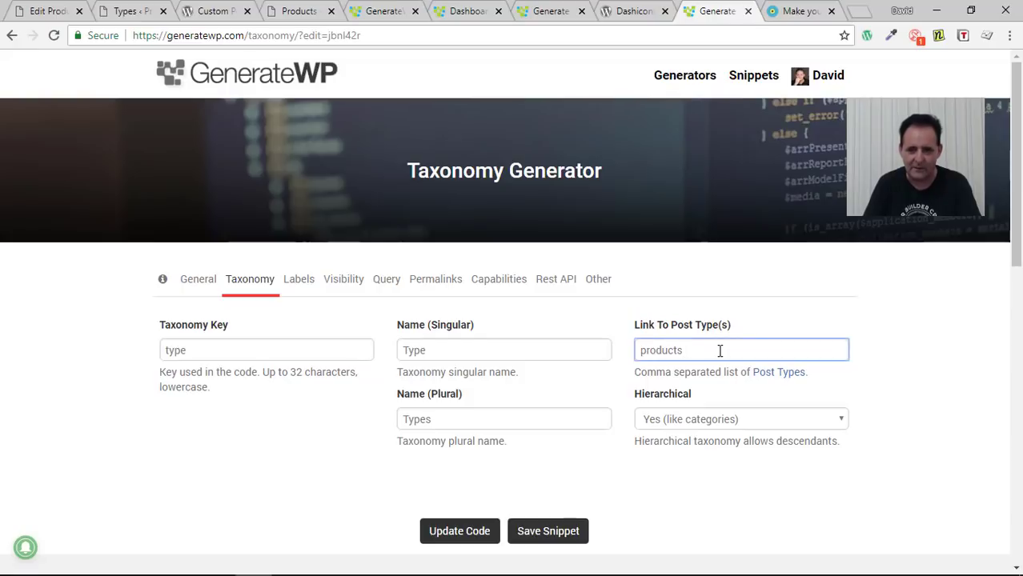
left_click_drag(653, 331, 707, 352)
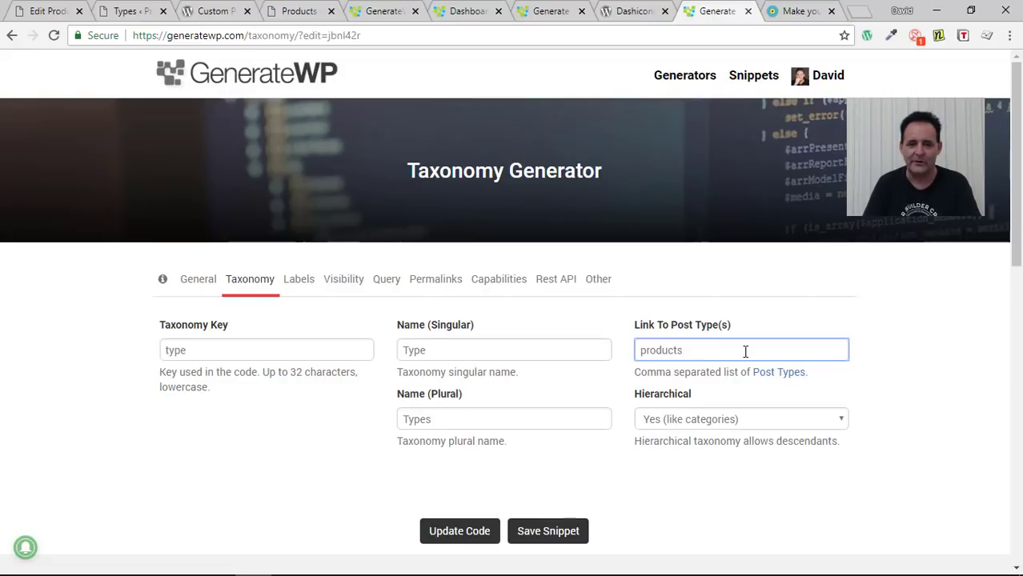
left_click(306, 285)
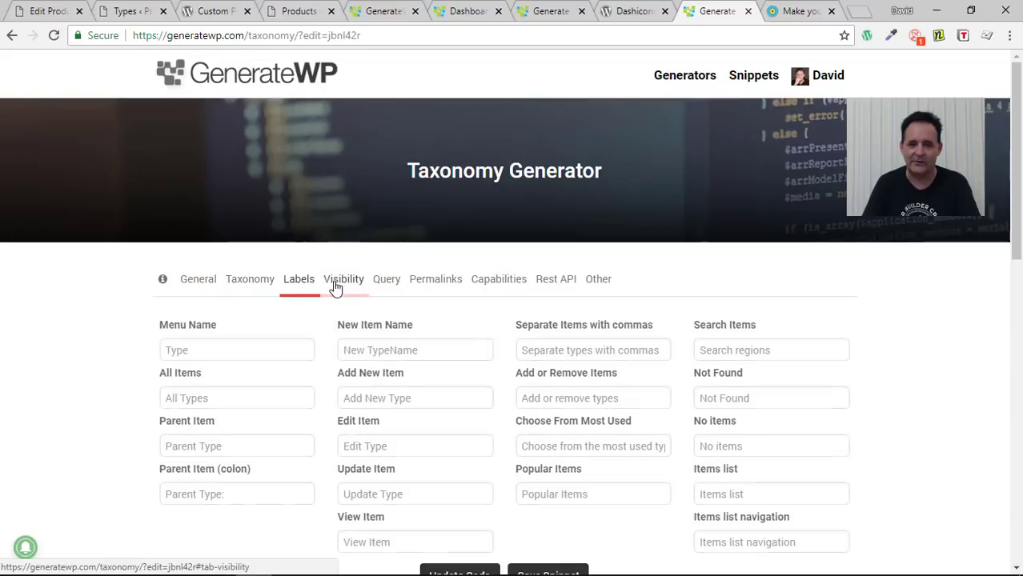
left_click(336, 287)
left_click(445, 285)
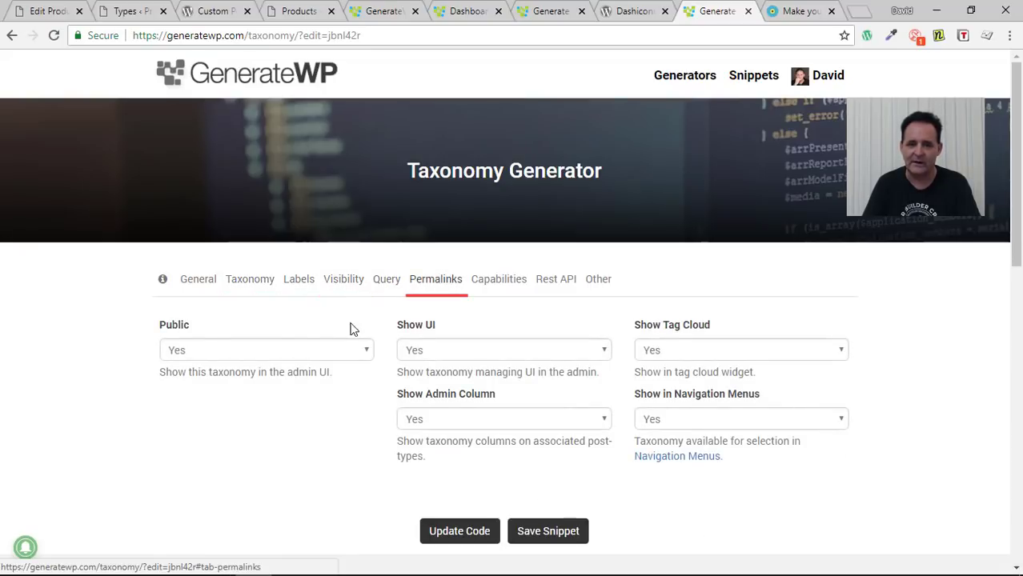
Step: Copy the whole generated Type taxonomy code into my-products.php in Notepad++, before the closing PHP tag, and save the file
scroll(640, 353, "down", 2)
scroll(640, 353, "down", 5)
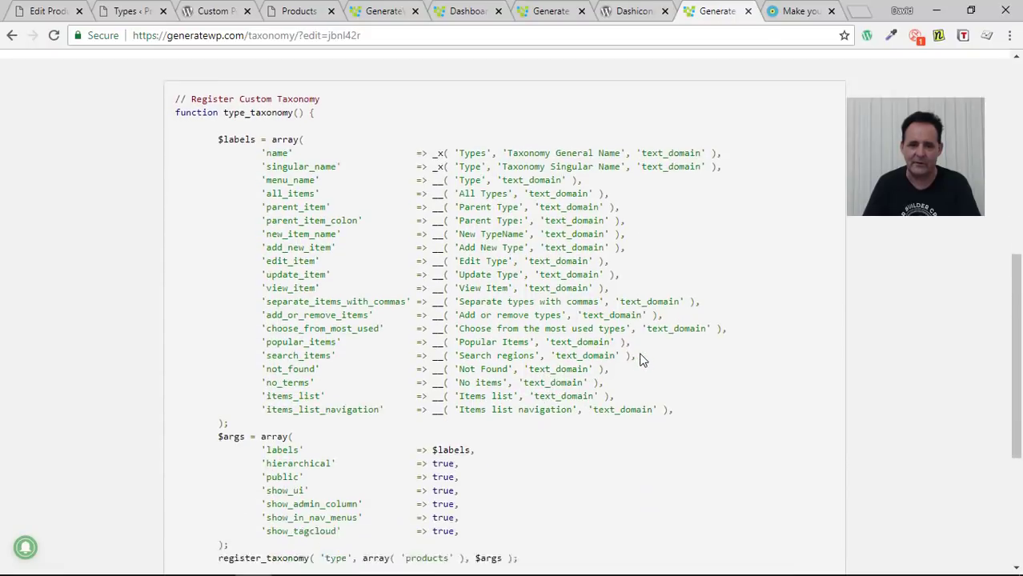
scroll(633, 353, "up", 3)
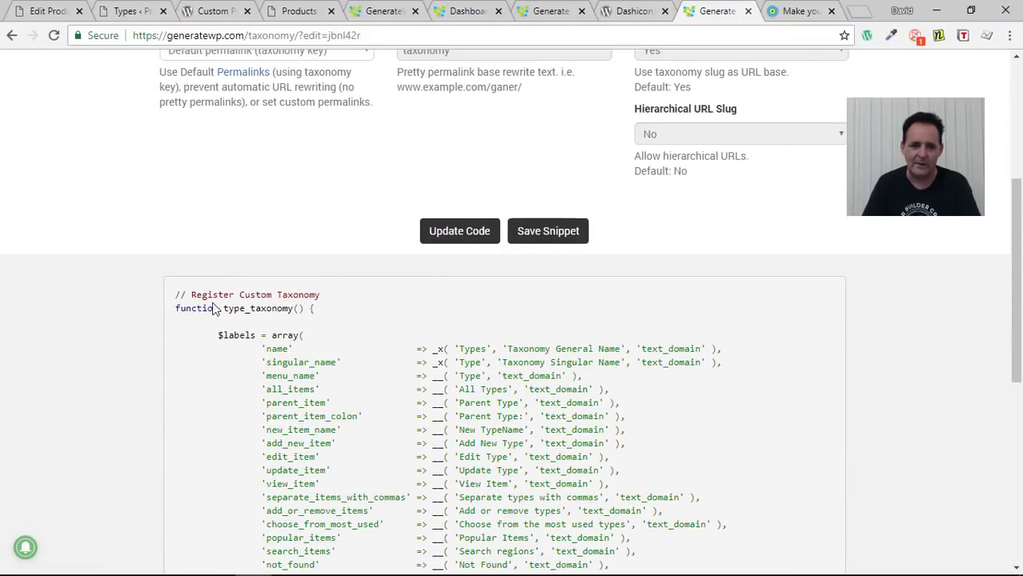
left_click_drag(179, 296, 409, 336)
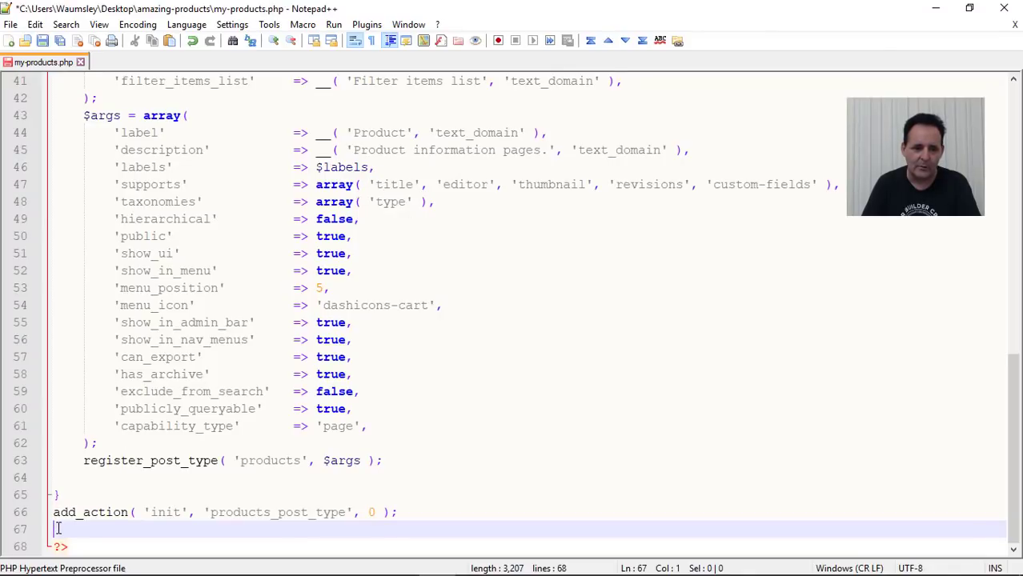
key("ctrl+v")
scroll(640, 368, "down", 1)
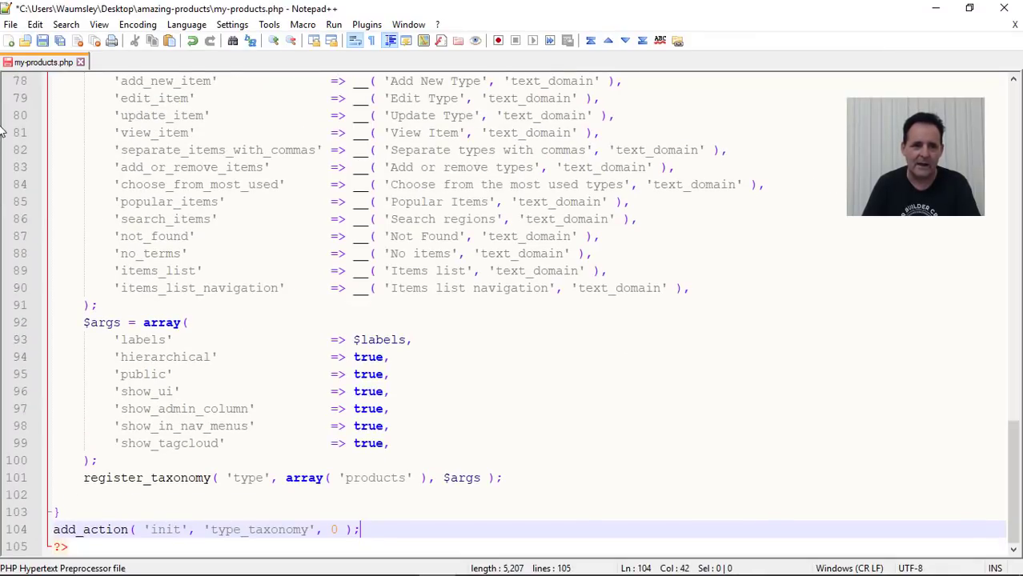
left_click(43, 41)
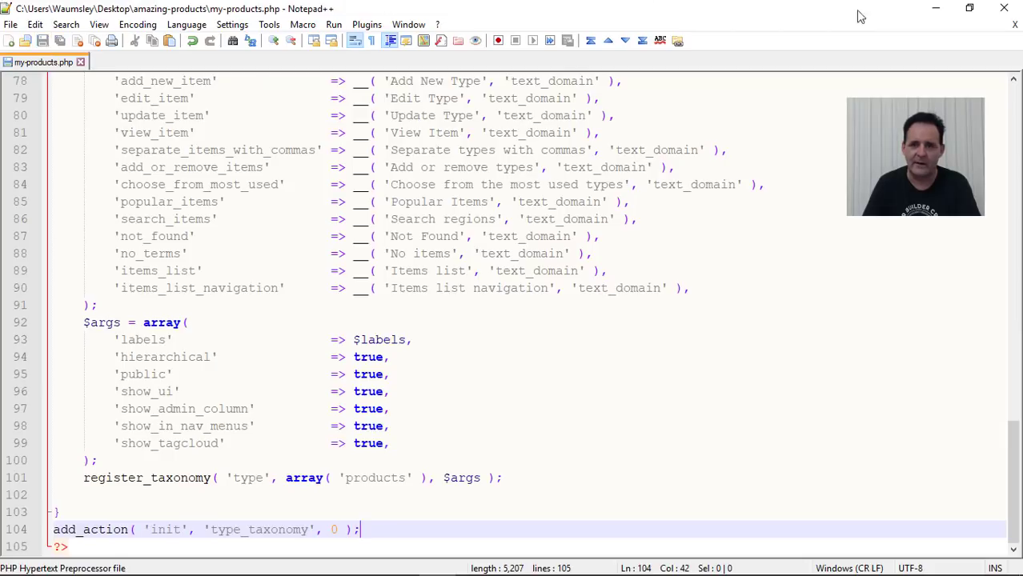
Step: Compress the amazing-products desktop folder into amazing-products.zip with 7-Zip and place the archive just above the folder
left_click(931, 8)
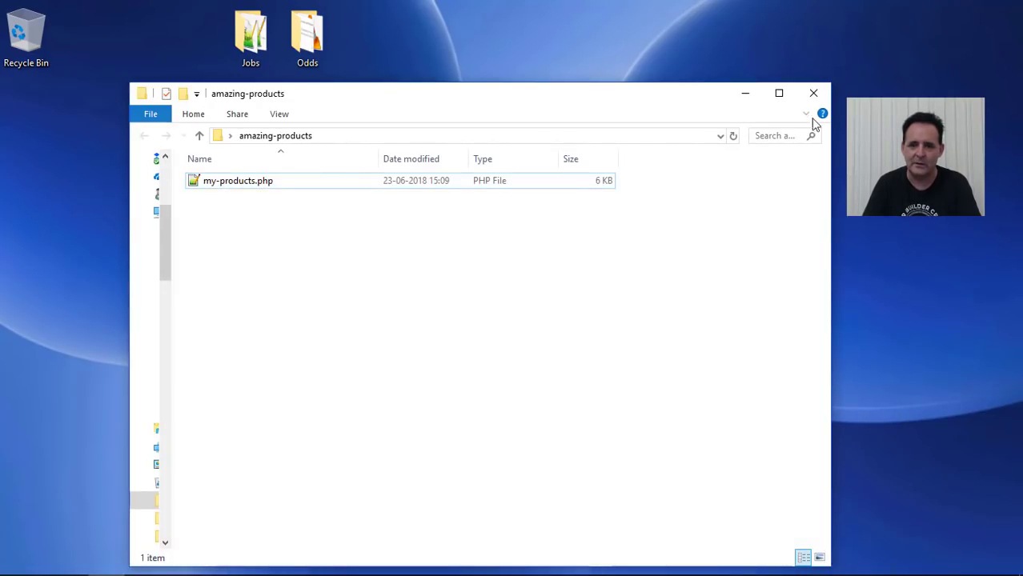
left_click(813, 93)
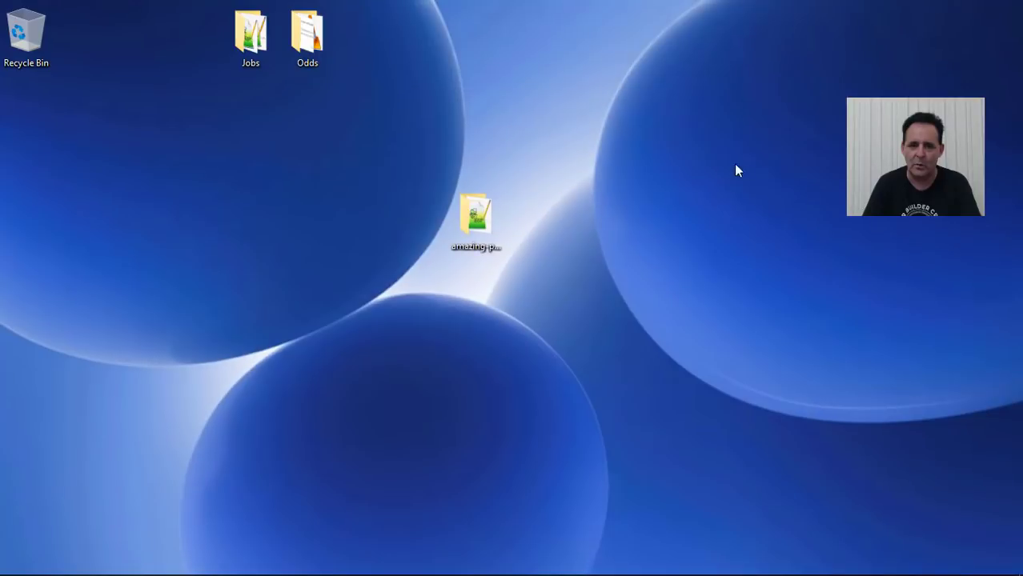
right_click(471, 224)
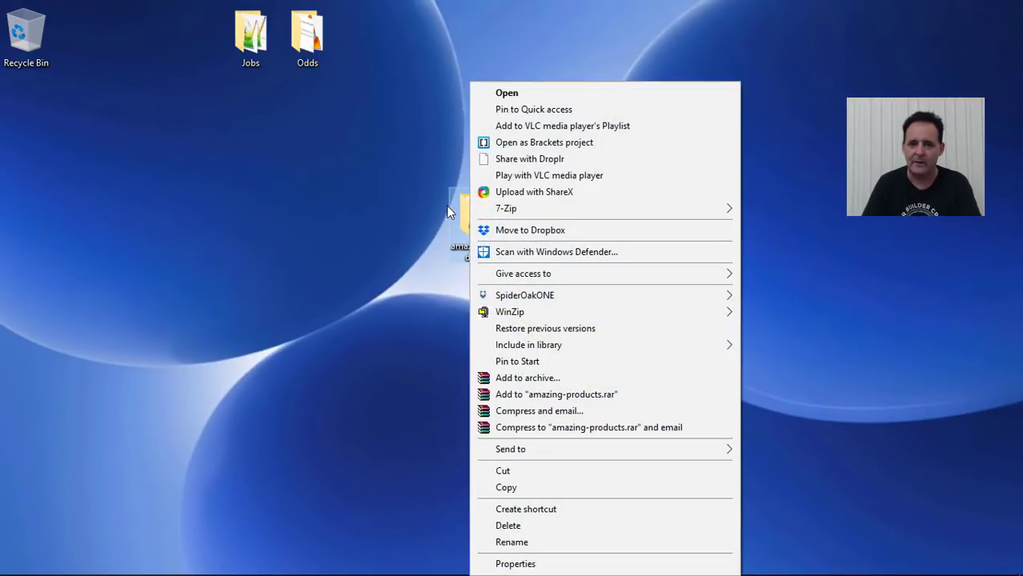
mouse_move(563, 208)
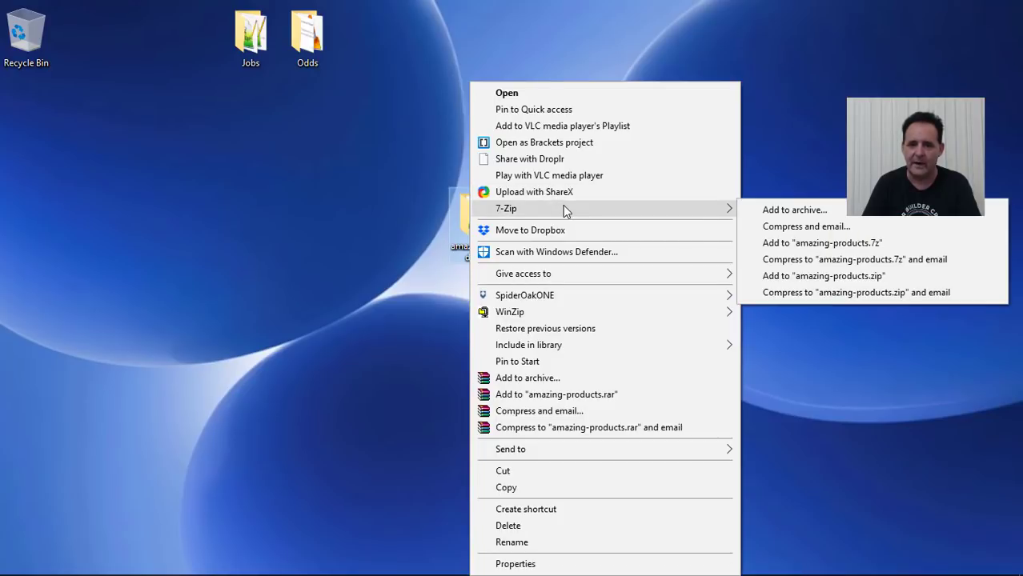
left_click(857, 277)
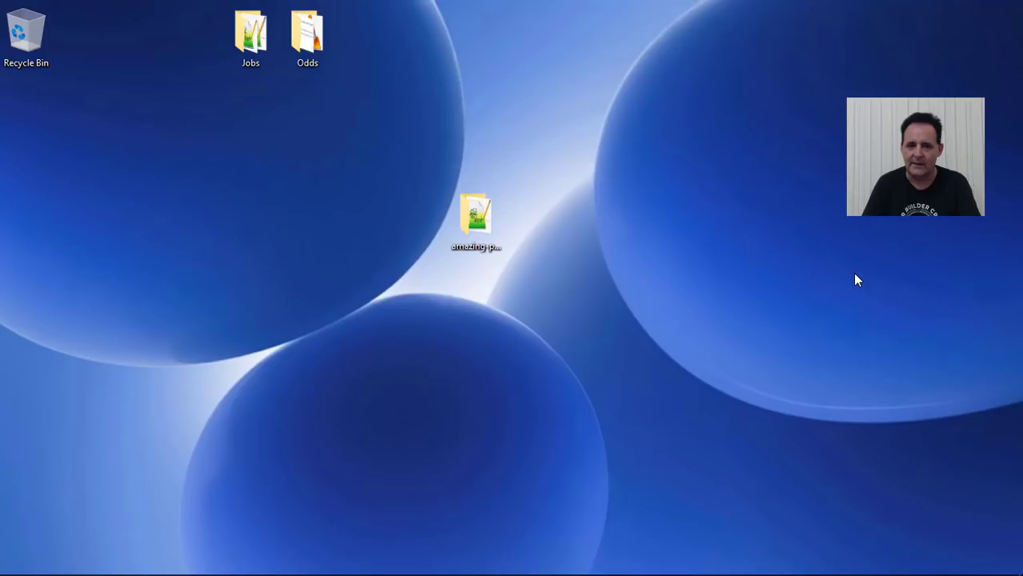
left_click_drag(44, 124, 477, 132)
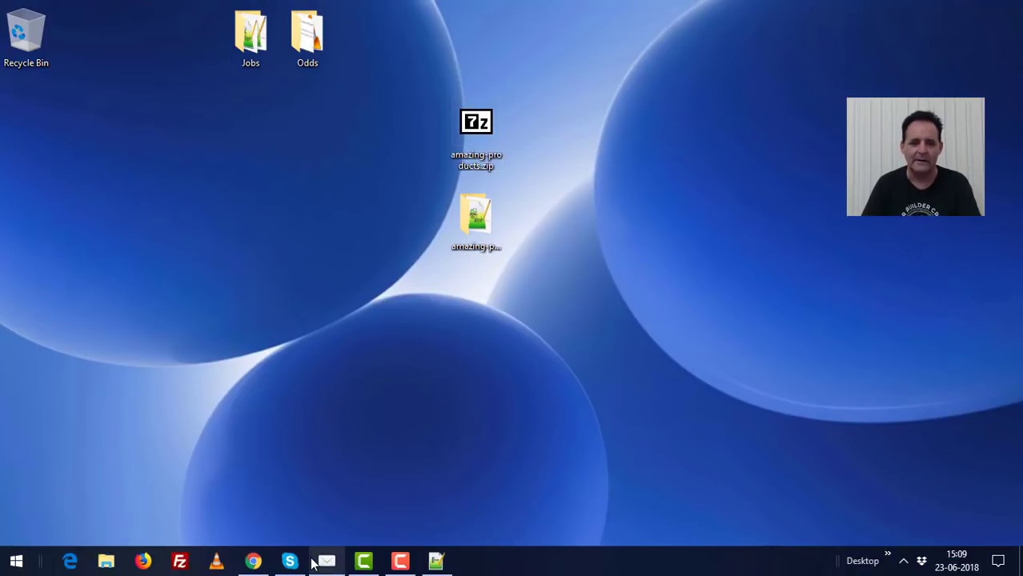
Step: Switch to the WordPress admin in Chrome and deactivate the Custom Post Type UI plugin in the installed plugins
left_click(253, 561)
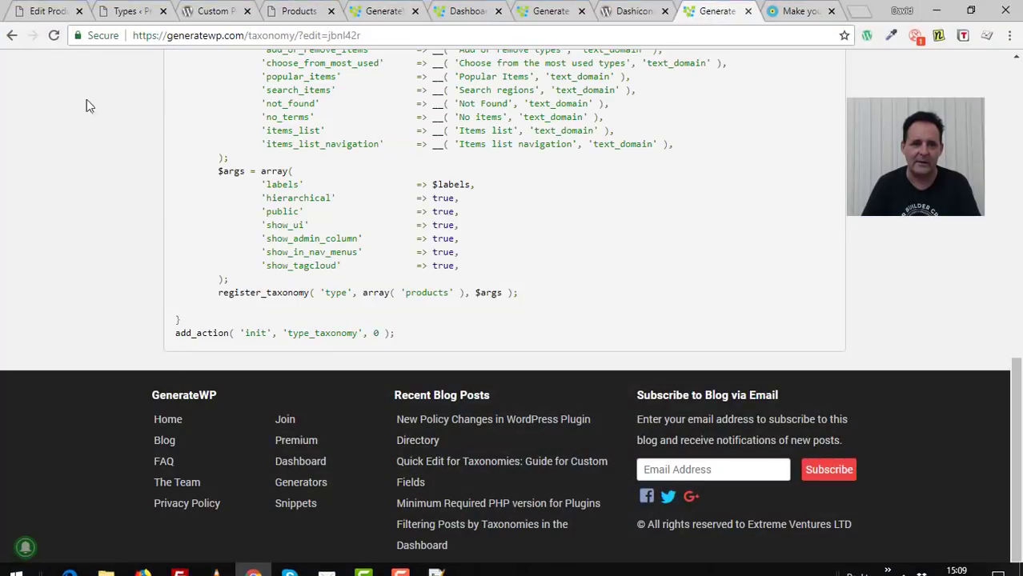
left_click(66, 16)
scroll(178, 204, "up", 4)
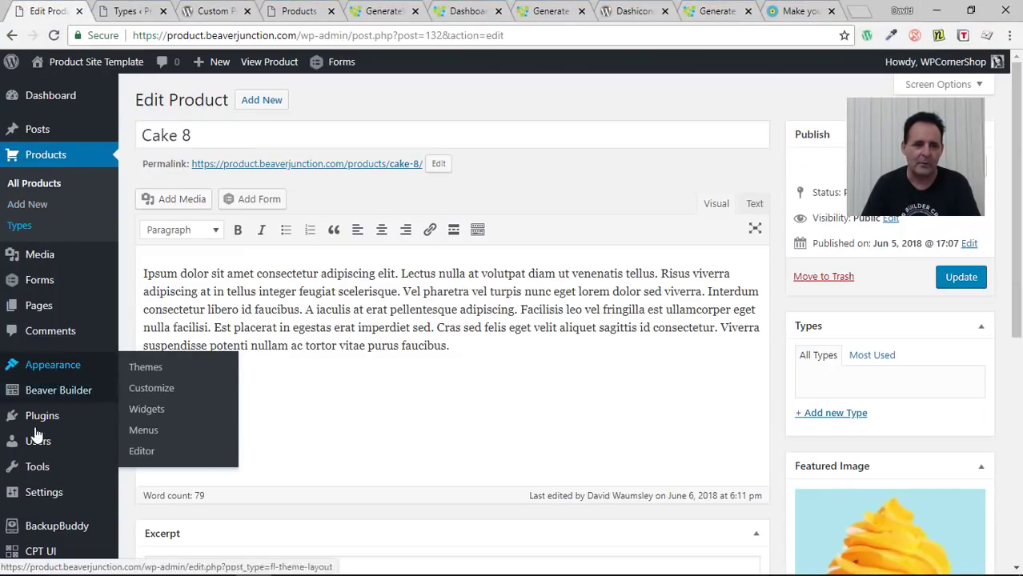
mouse_move(50, 418)
left_click(152, 417)
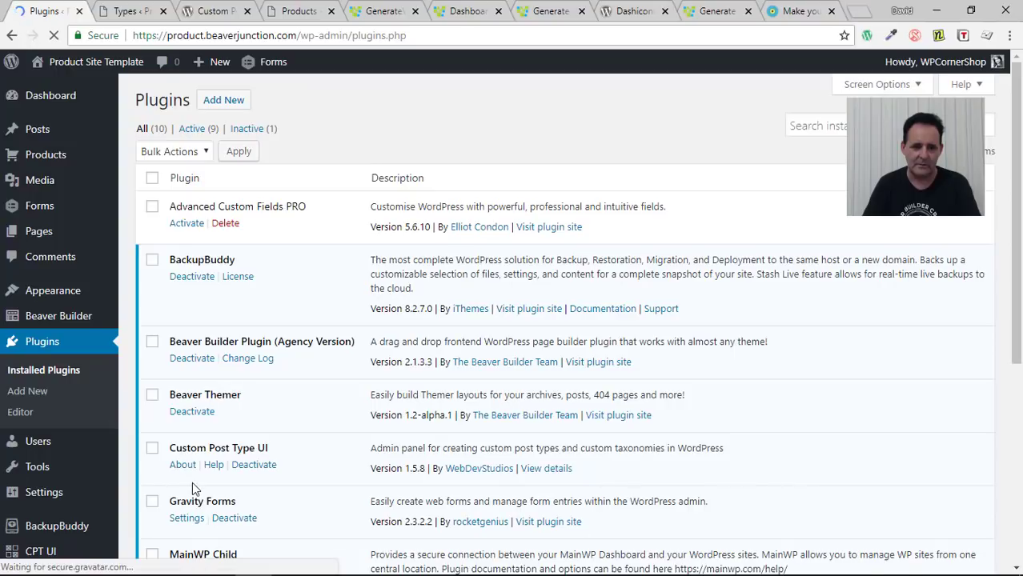
scroll(192, 481, "down", 3)
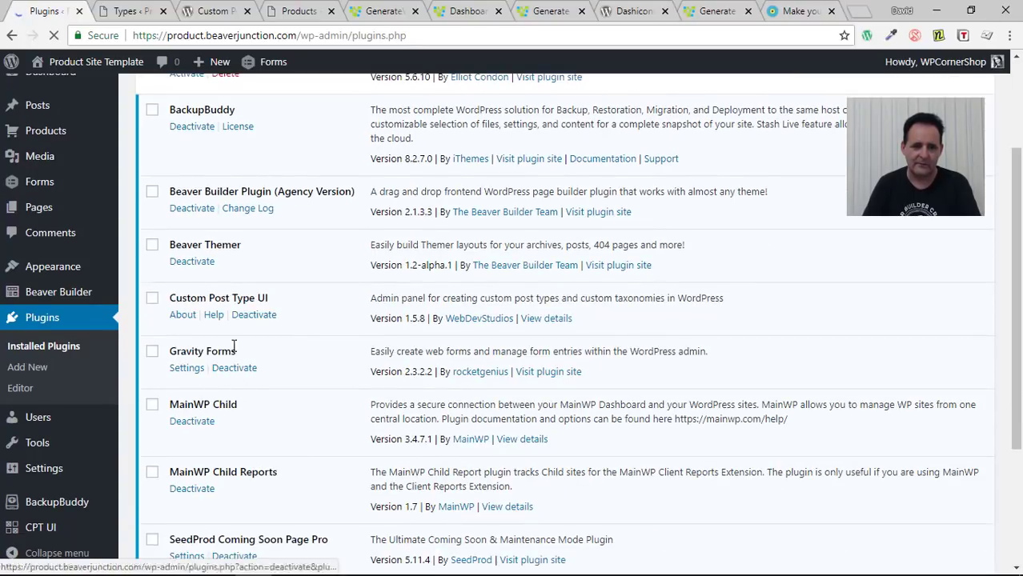
left_click(255, 315)
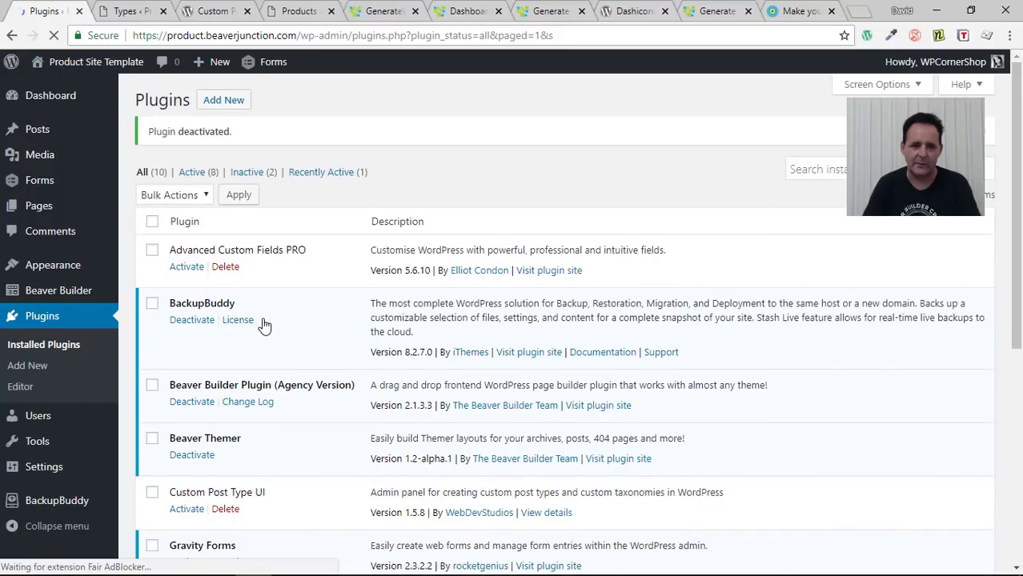
Step: Check the live site with Custom Post Type UI deactivated by opening the home page and requesting the Products page
scroll(268, 332, "down", 1)
scroll(267, 337, "up", 1)
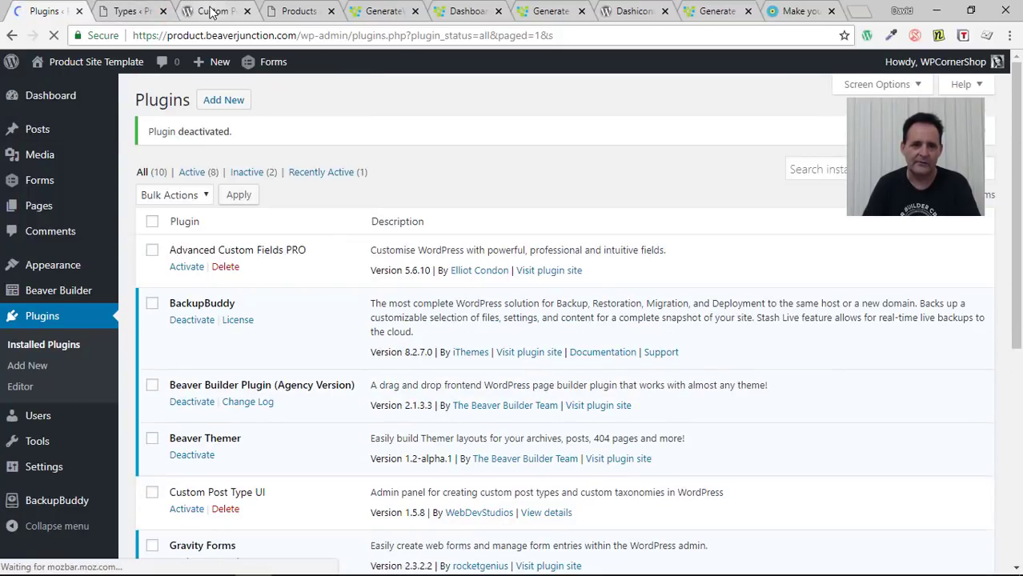
left_click(135, 11)
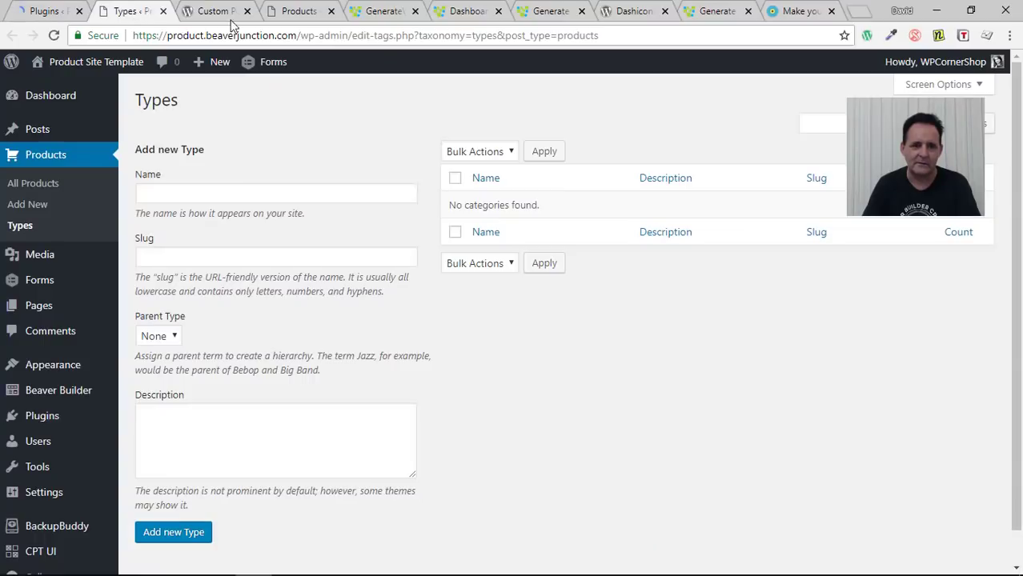
left_click(298, 11)
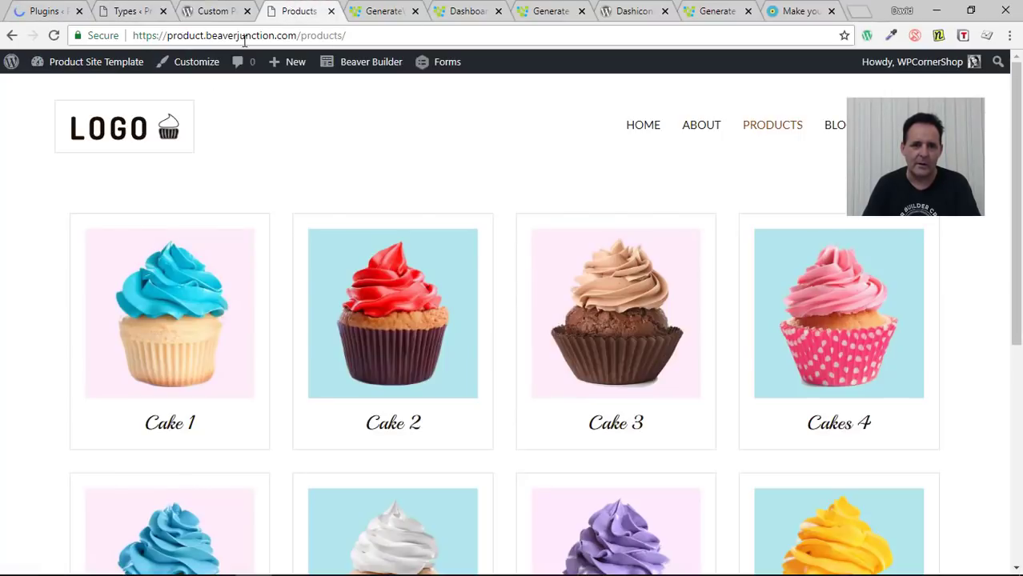
left_click(148, 136)
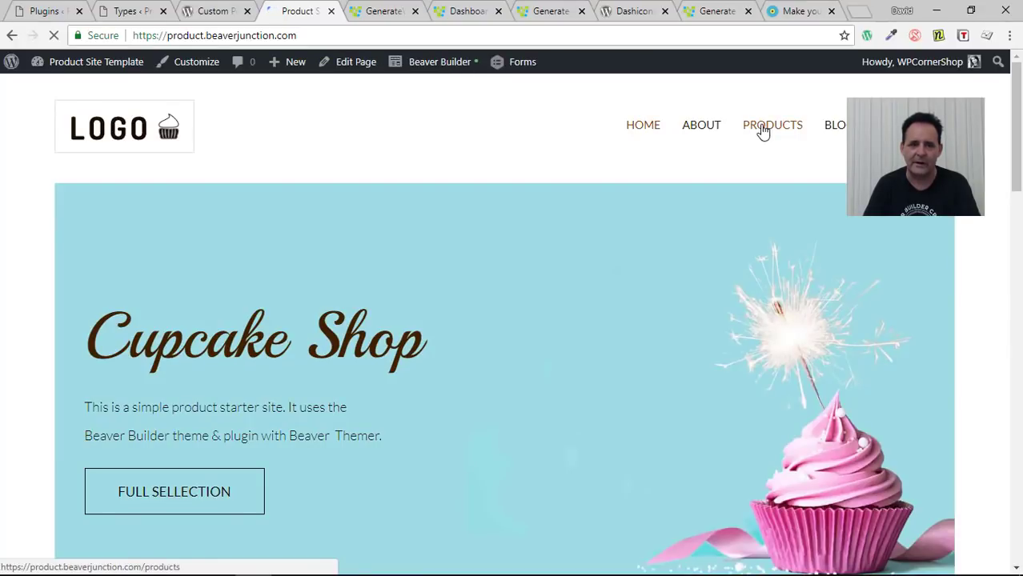
left_click(764, 132)
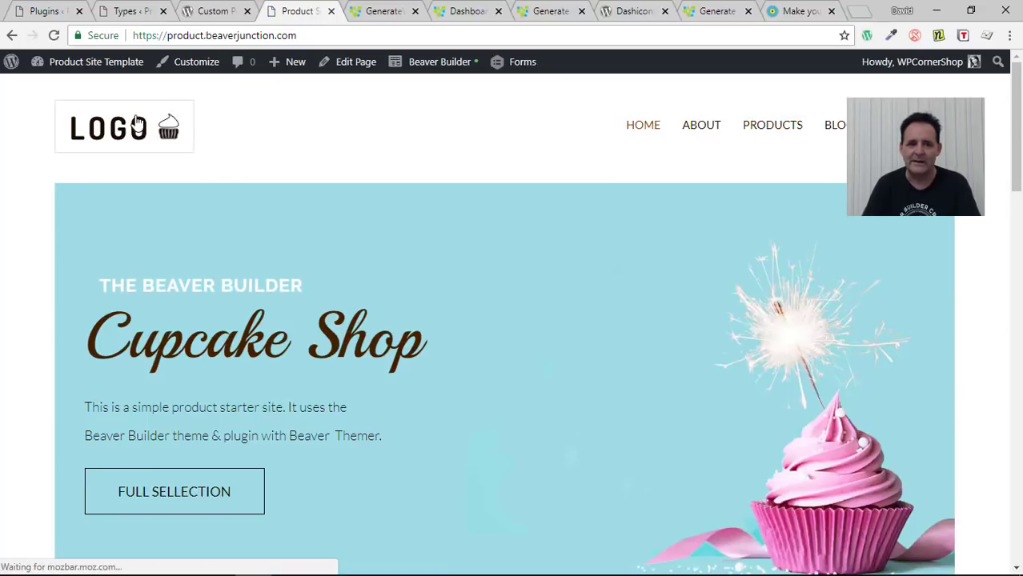
Step: Upload amazing-products.zip from the desktop as a new plugin in the WordPress admin, install it and activate it
left_click(32, 16)
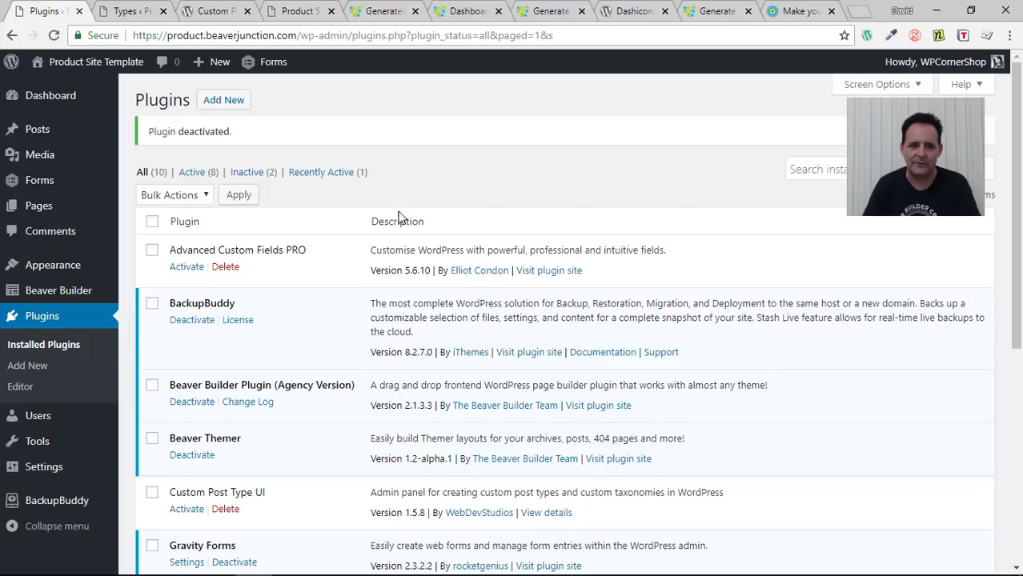
left_click(235, 109)
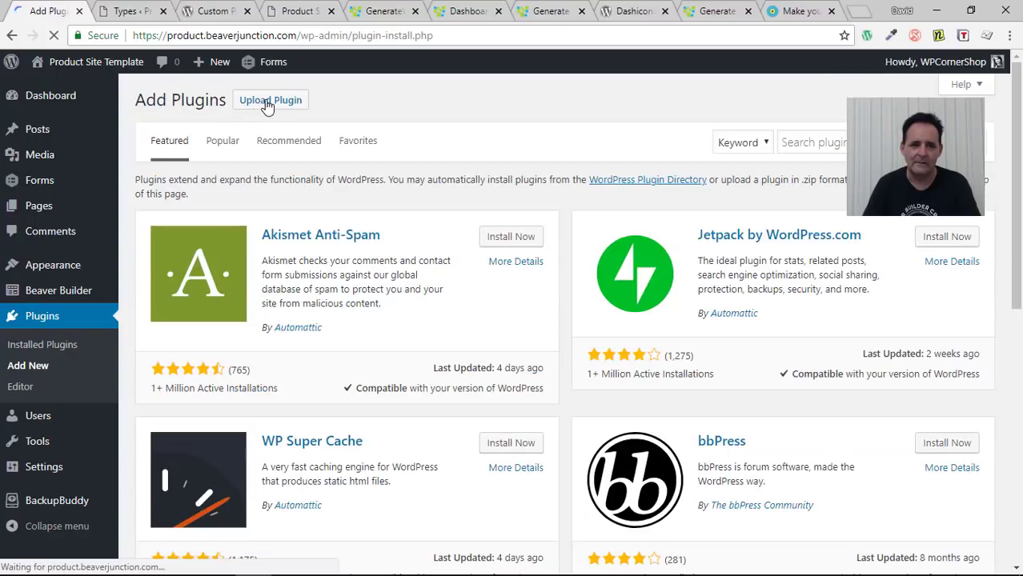
left_click(238, 105)
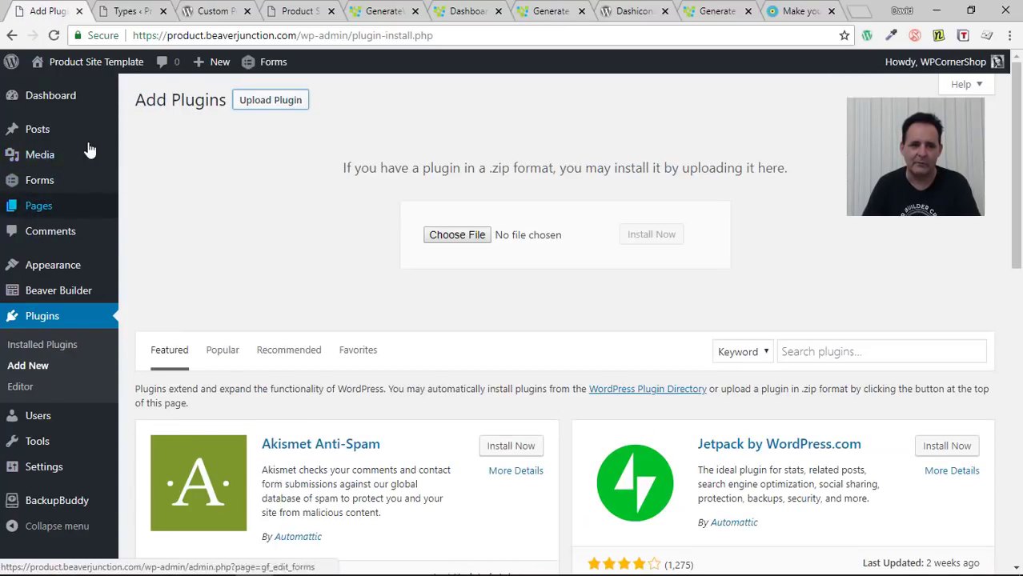
left_click(477, 239)
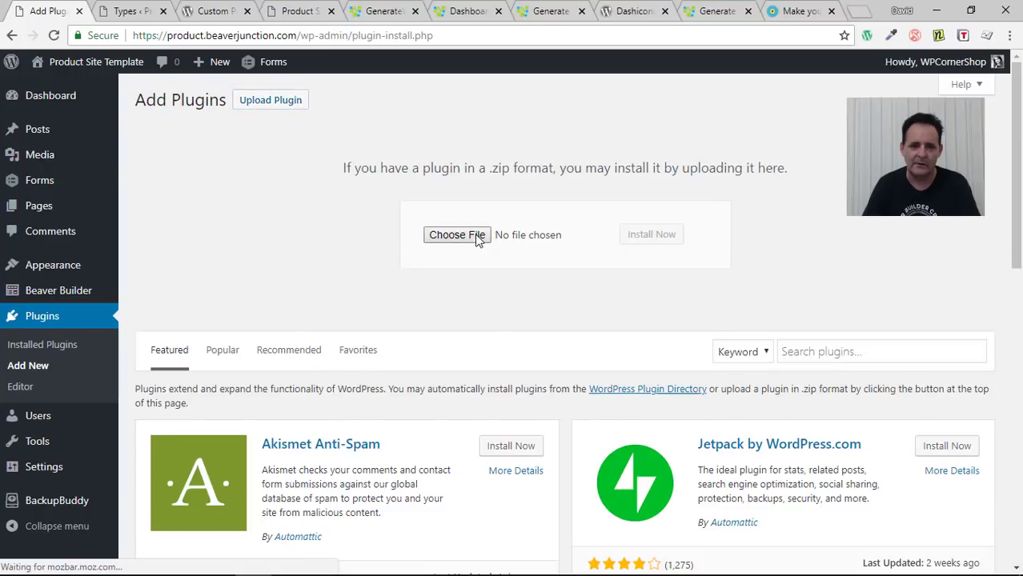
left_click(468, 131)
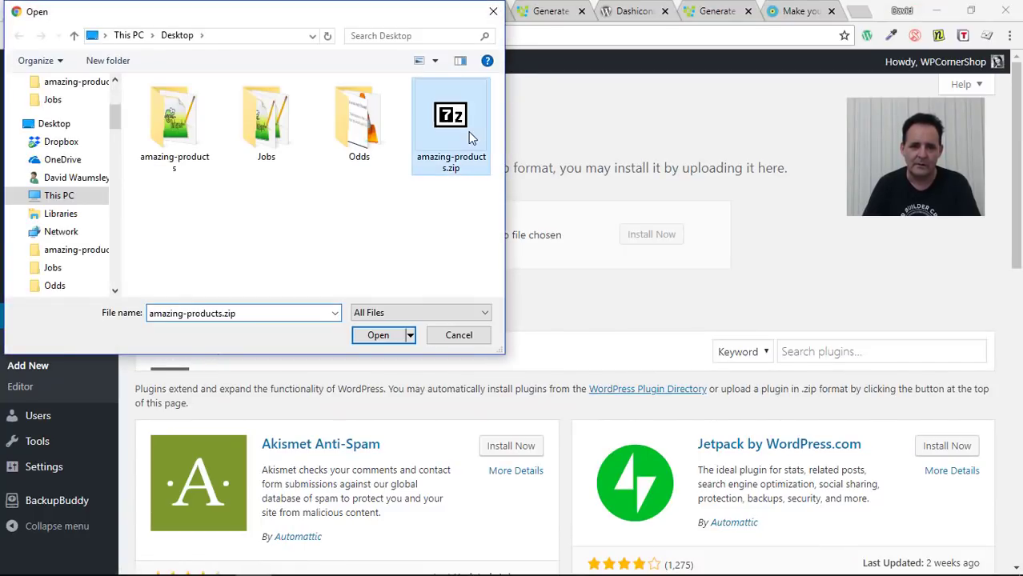
left_click(380, 335)
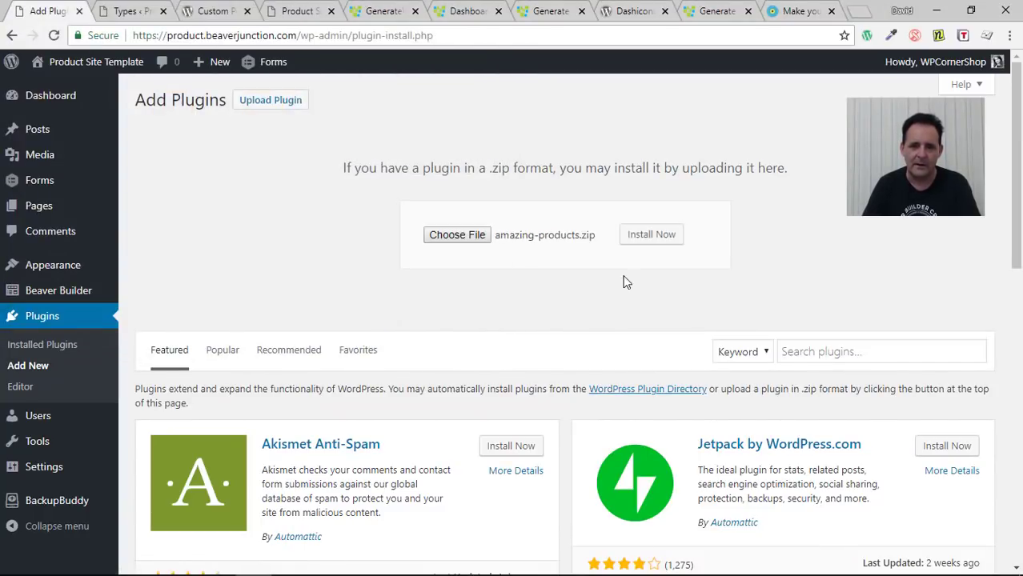
left_click(654, 238)
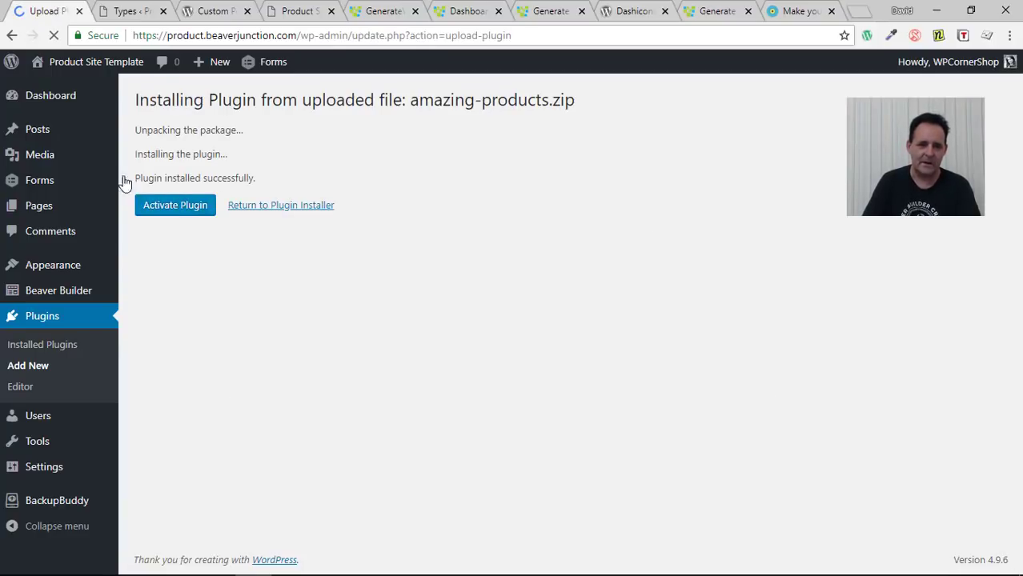
left_click(166, 208)
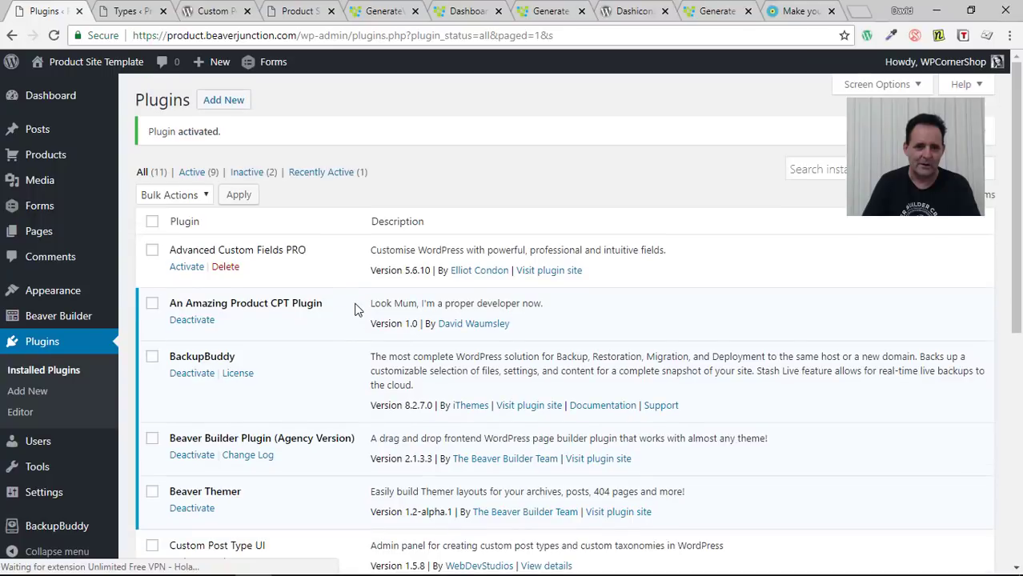
Step: Check the live site's Products page with the new plugin active and open the Cake 3 product
mouse_move(56, 155)
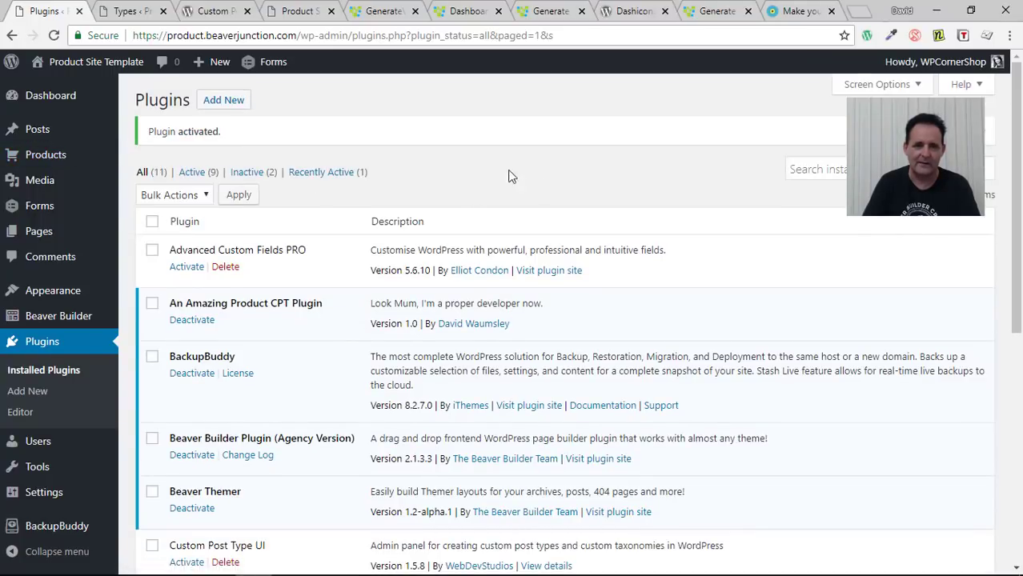
left_click(144, 13)
left_click(215, 11)
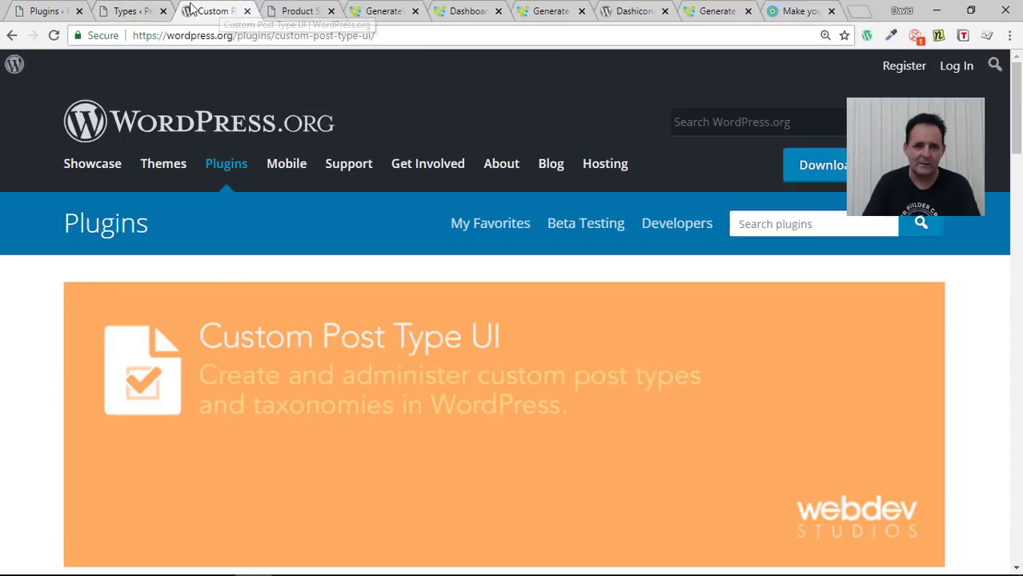
left_click(138, 11)
left_click(293, 11)
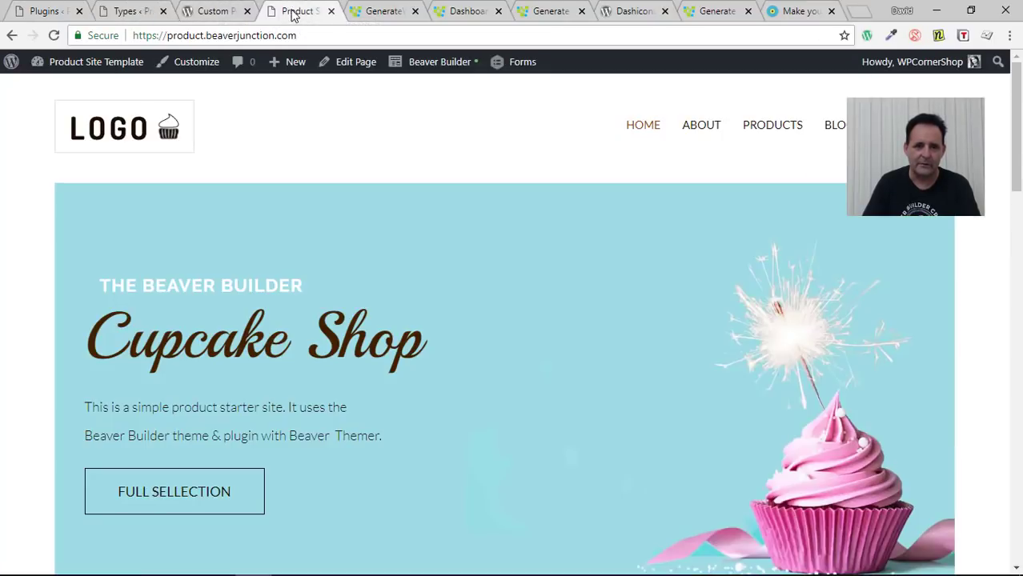
left_click(765, 134)
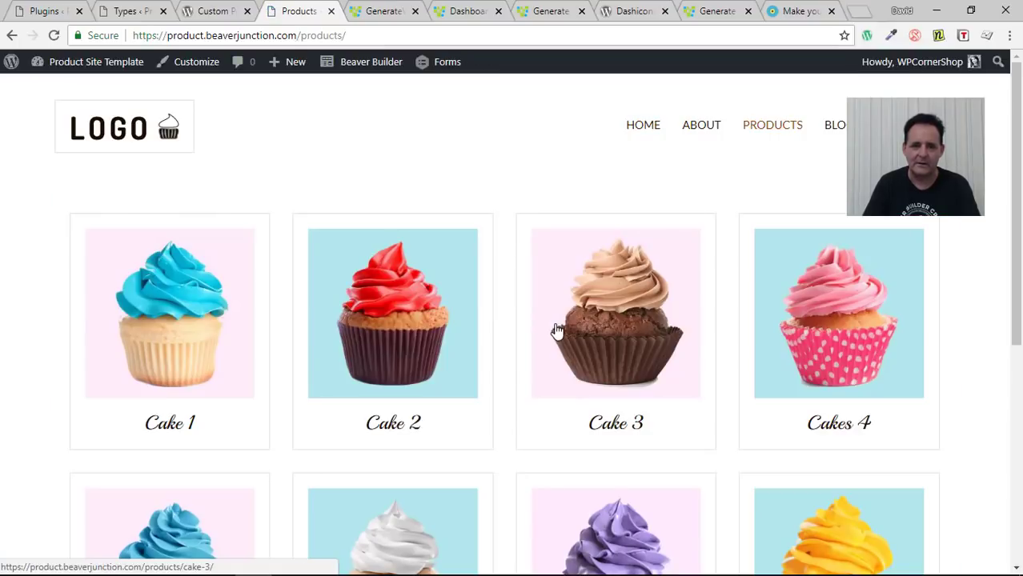
left_click(552, 331)
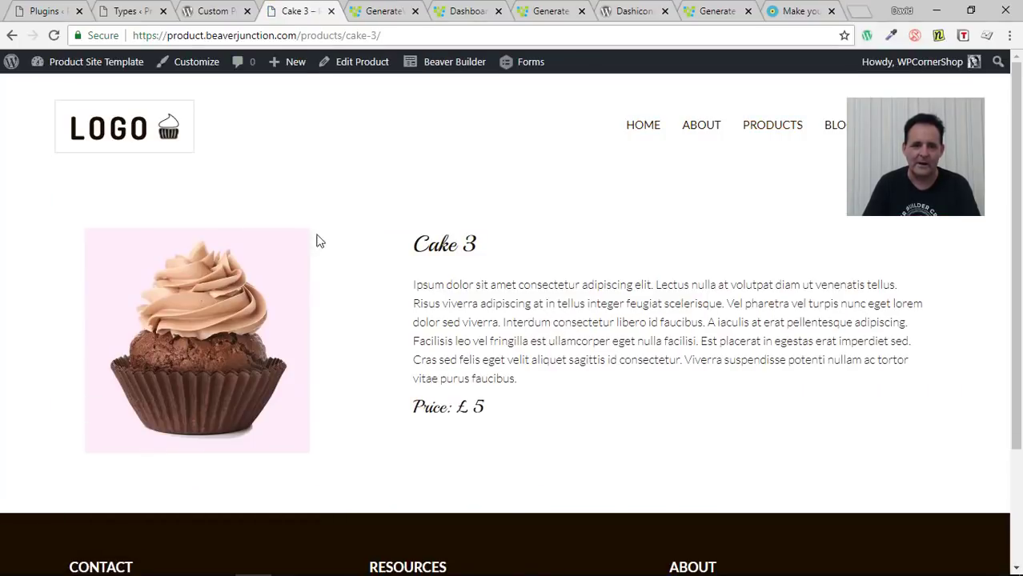
Step: Re-save the site's permalink settings in the WordPress admin, keeping the Post name structure, to refresh the product URLs
left_click(48, 11)
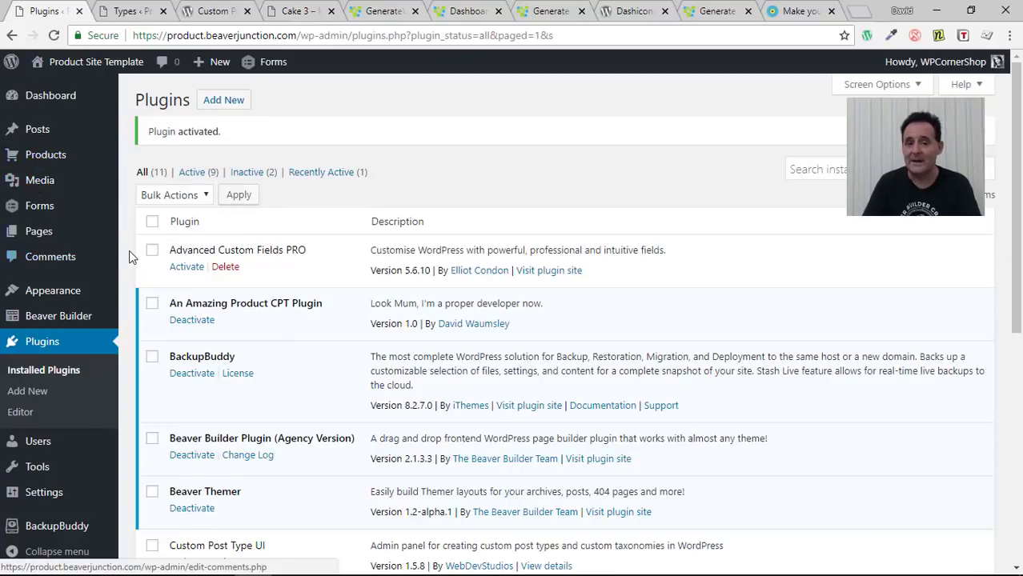
scroll(148, 268, "down", 1)
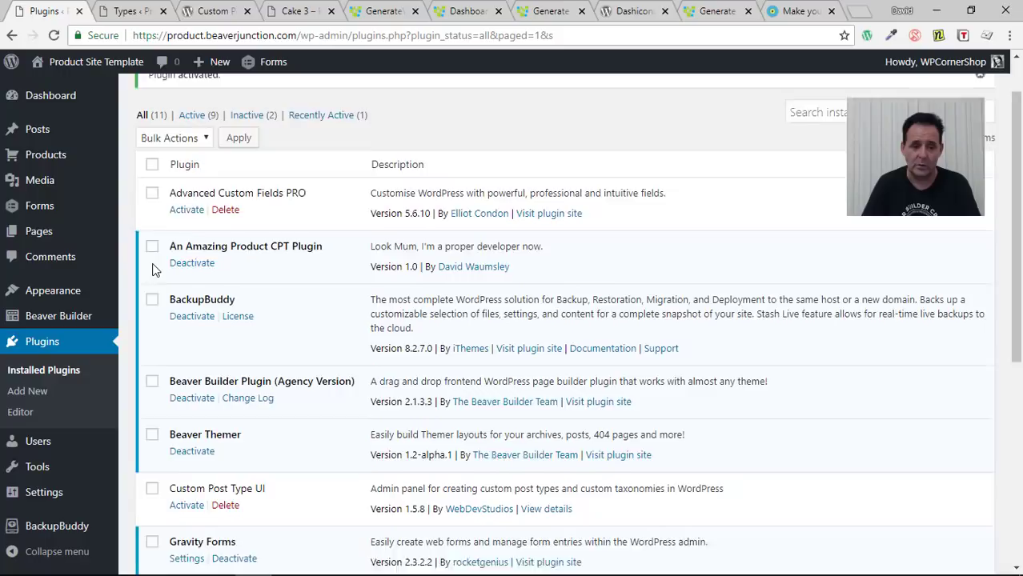
mouse_move(37, 497)
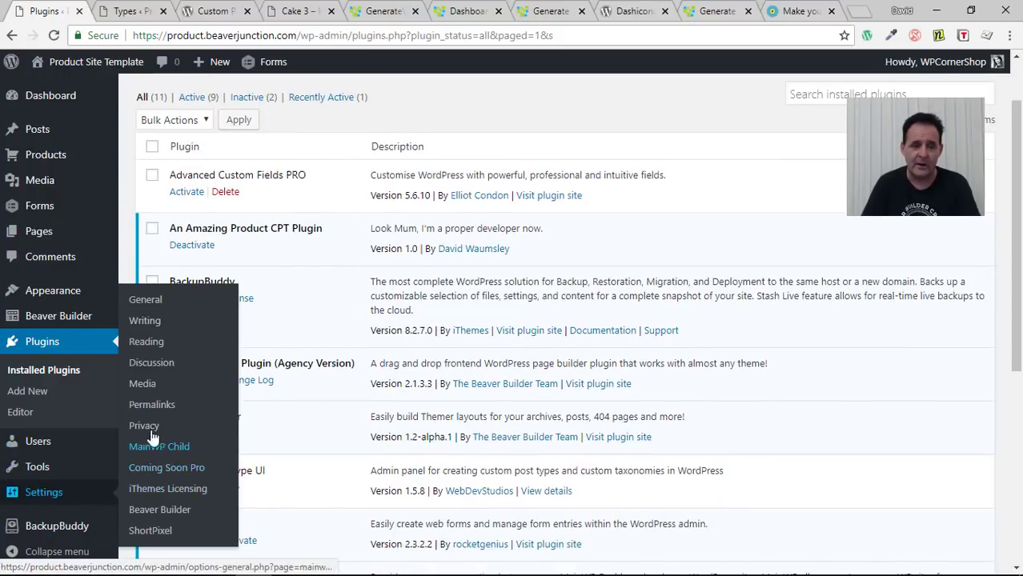
left_click(135, 409)
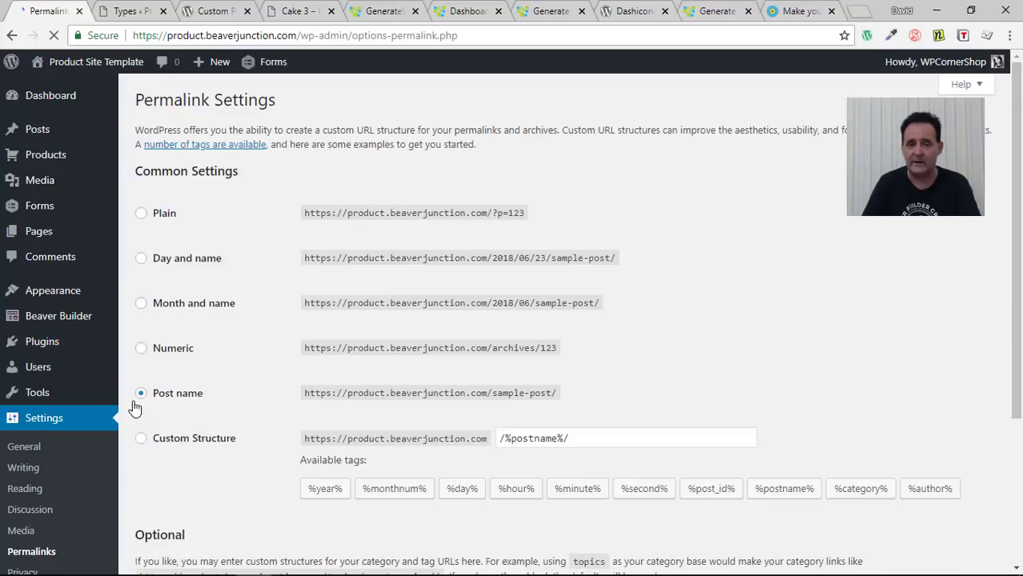
scroll(609, 360, "down", 1)
scroll(120, 465, "down", 3)
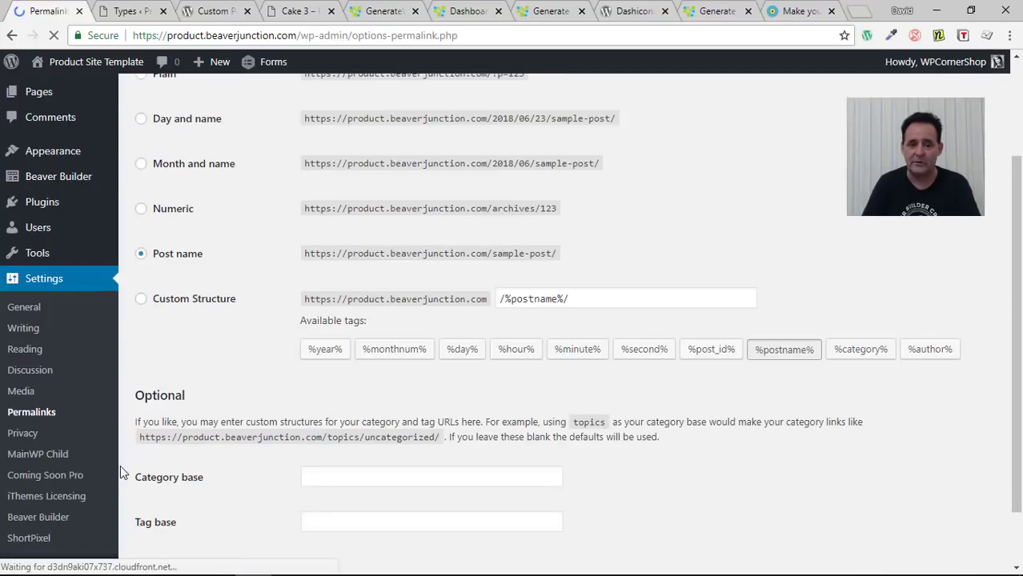
left_click(189, 511)
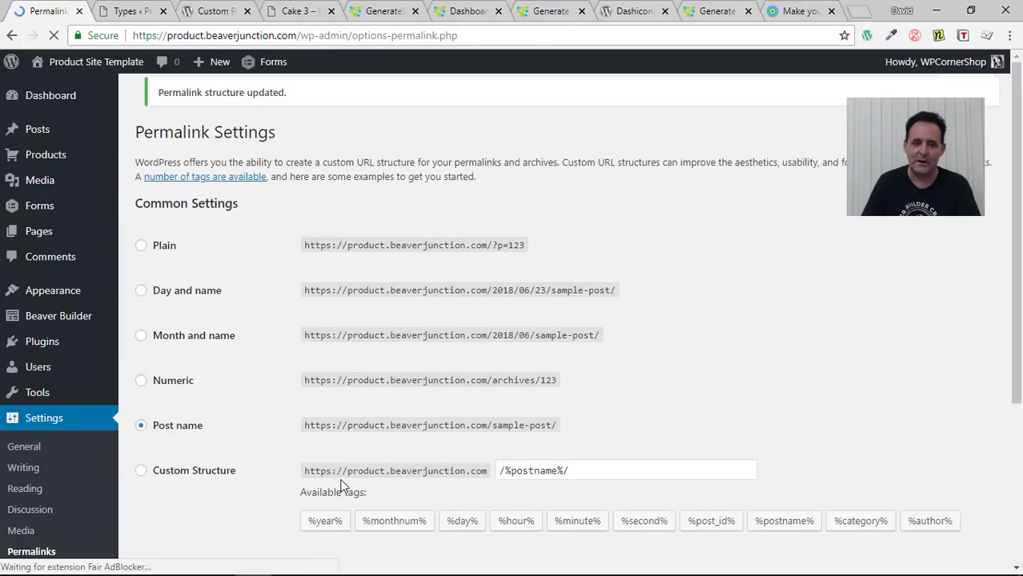
scroll(663, 290, "down", 2)
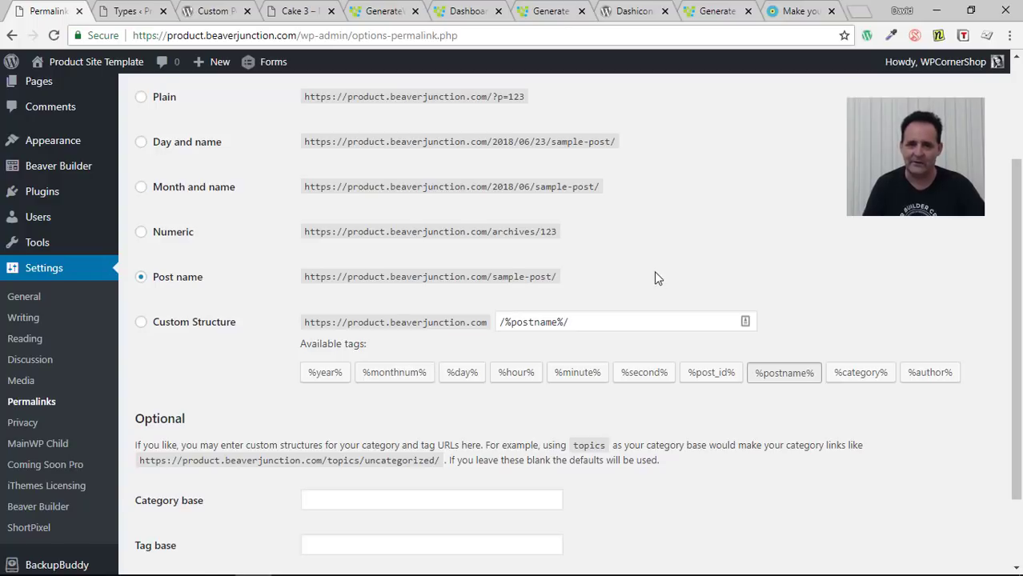
scroll(657, 280, "down", 2)
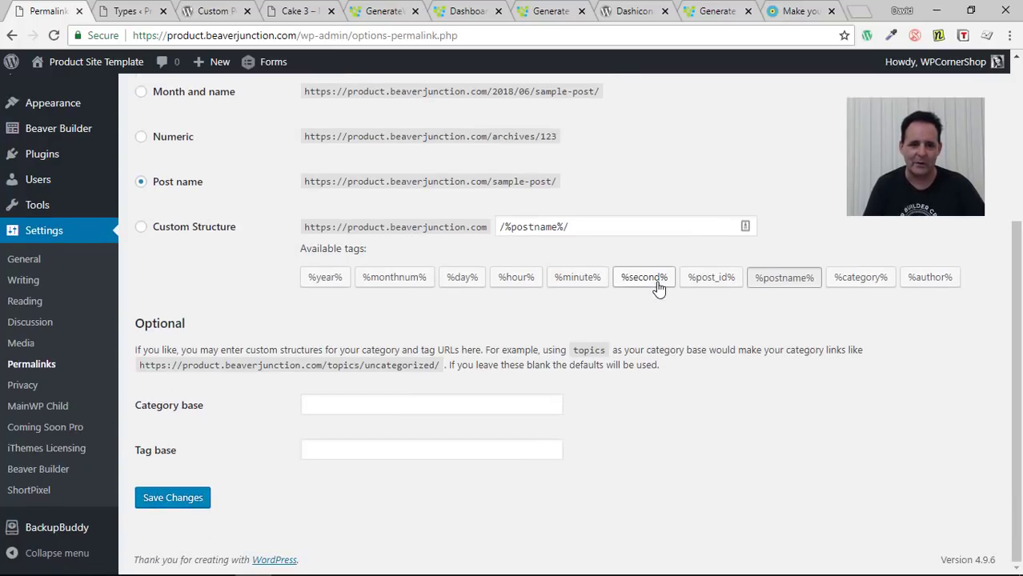